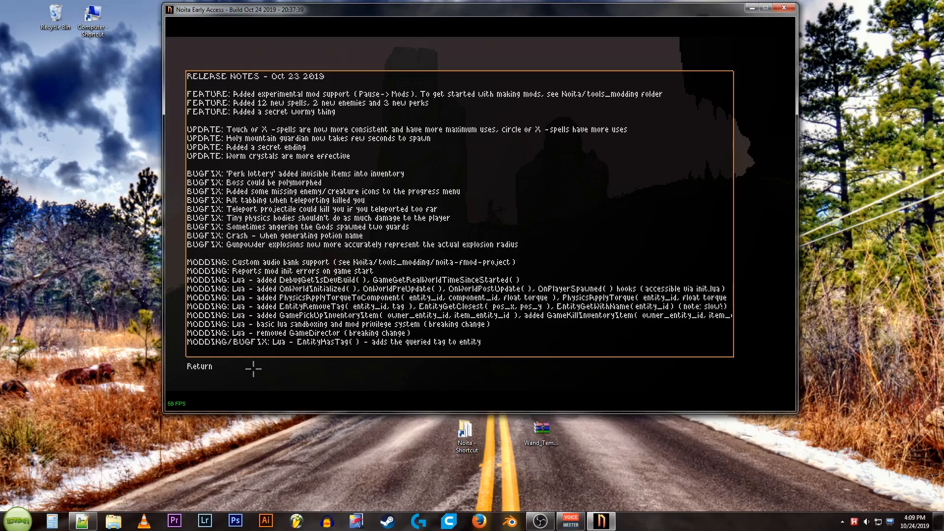
pyautogui.scroll(3, 295, 221)
pyautogui.scroll(1, 241, 171)
pyautogui.scroll(-1, 295, 170)
pyautogui.scroll(-1, 343, 168)
pyautogui.scroll(-2, 526, 190)
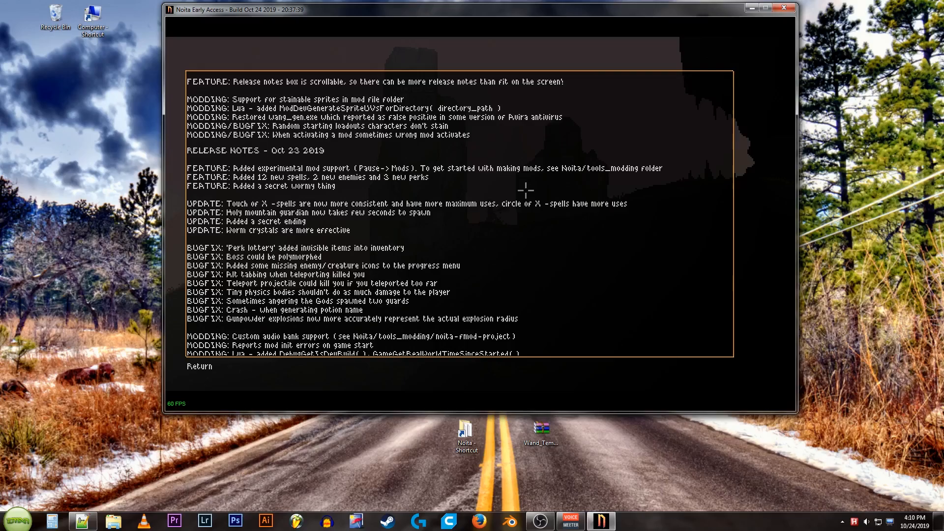
pyautogui.scroll(2, 527, 190)
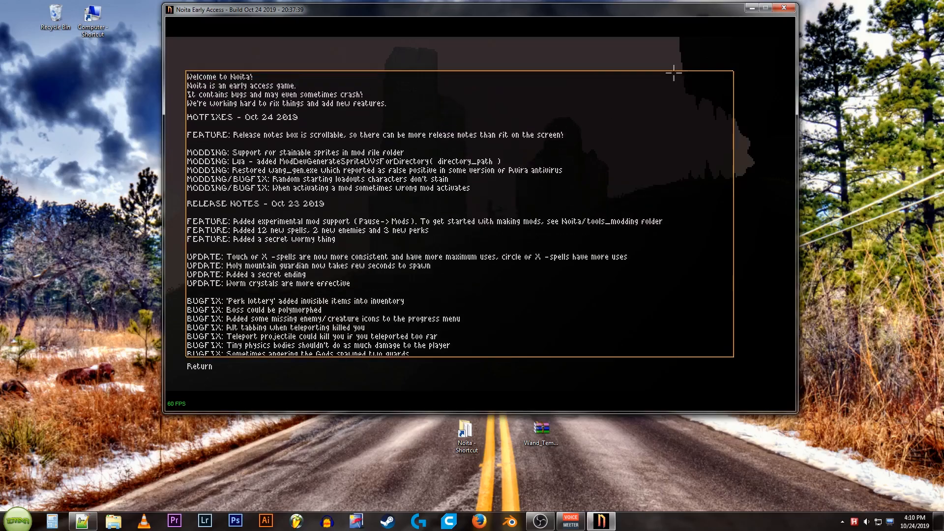
# - Minimize the Noita window to bring up the desktop
pyautogui.click(752, 9)
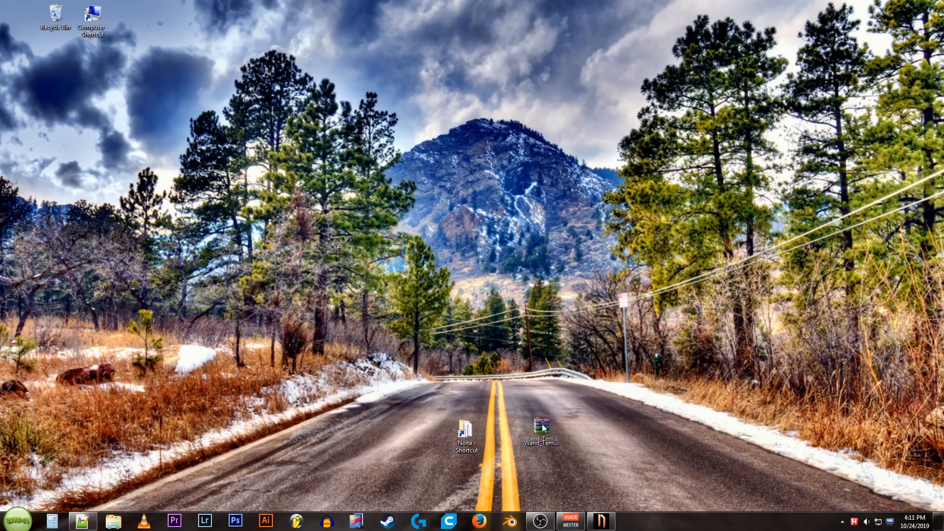
# - Navigate into the Noita game folder's mods folder in Explorer
pyautogui.moveTo(539, 412); pyautogui.dragTo(541, 203)
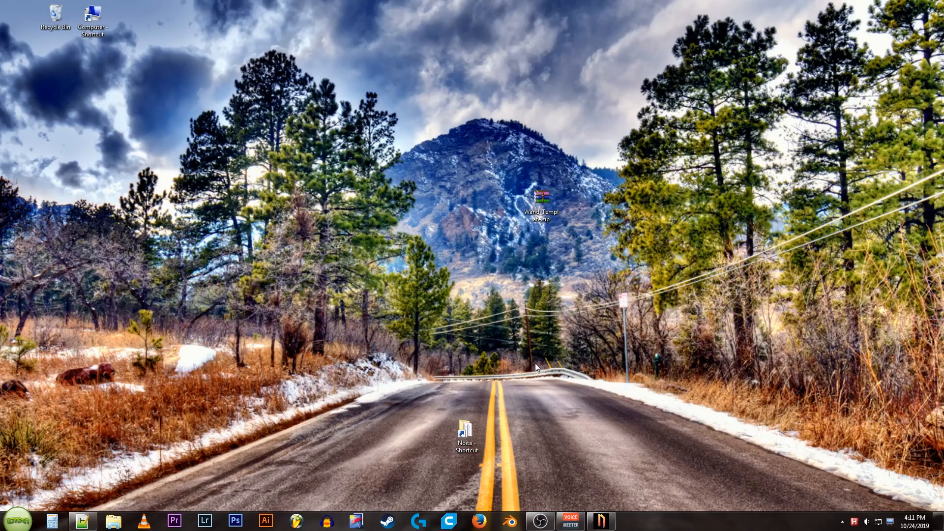
pyautogui.doubleClick(465, 435)
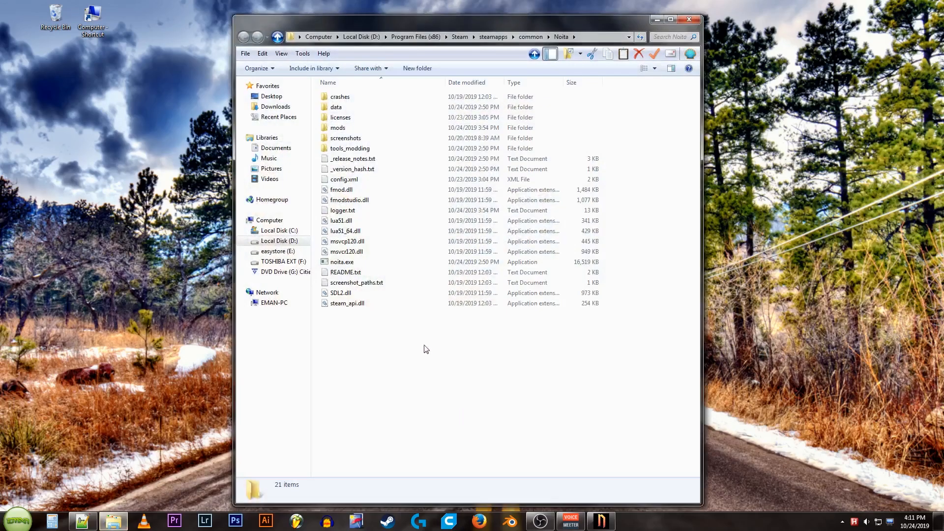
pyautogui.doubleClick(339, 128)
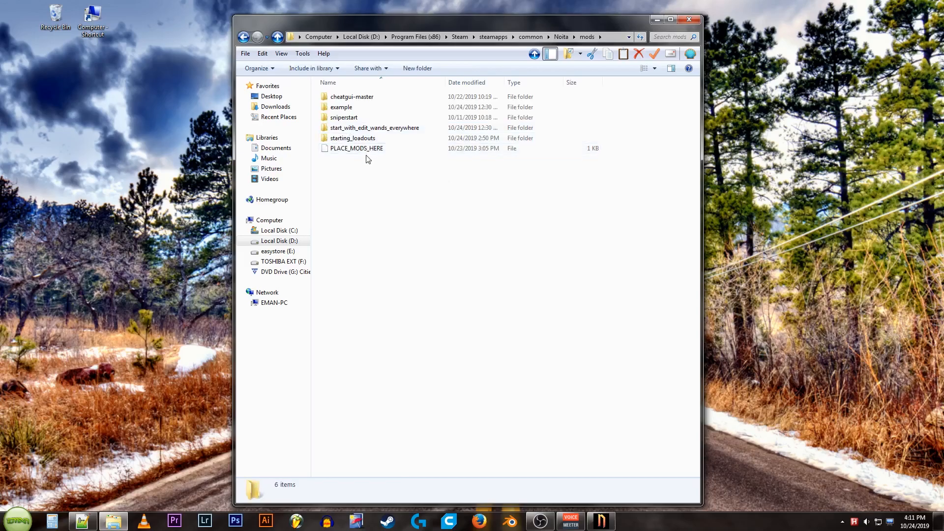
pyautogui.moveTo(472, 24); pyautogui.dragTo(267, 16)
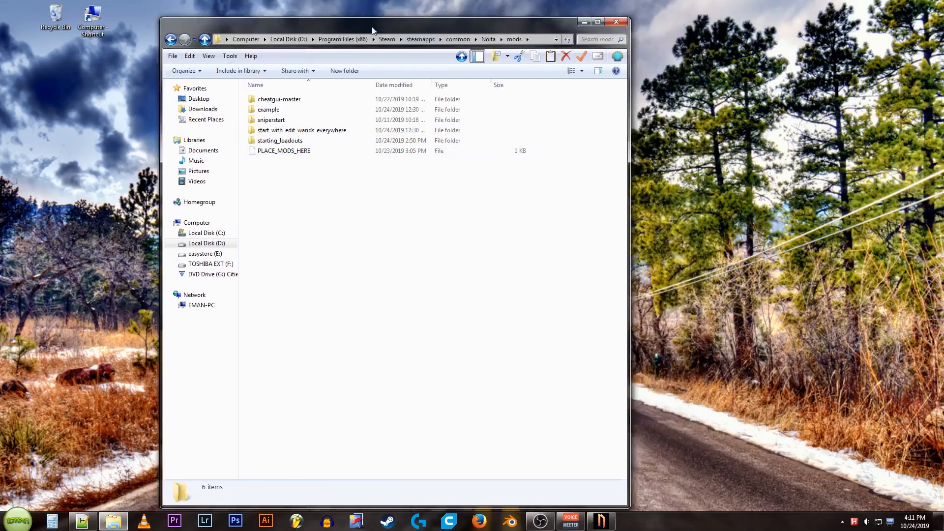
# - Copy the WandTemplate folder from Wand_Template.zip into the mods folder
pyautogui.doubleClick(540, 199)
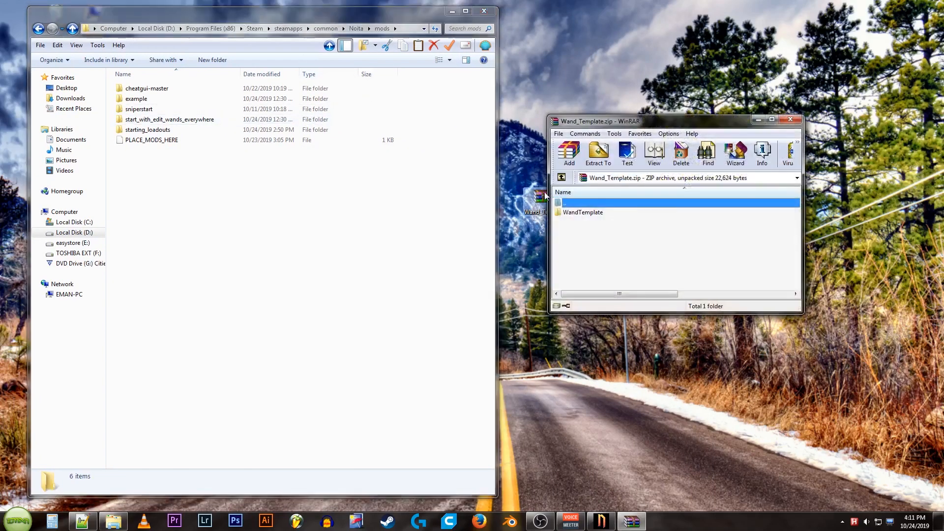
pyautogui.moveTo(583, 213); pyautogui.dragTo(295, 221)
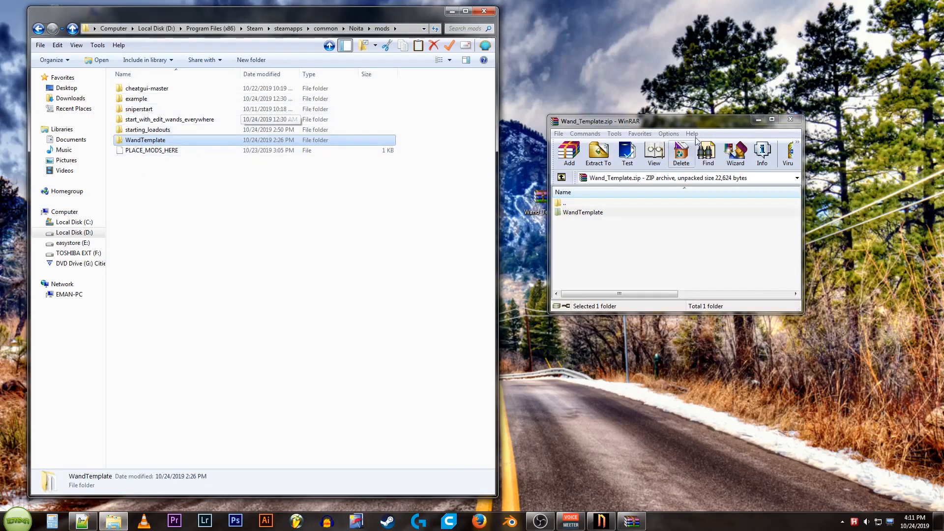
pyautogui.click(791, 125)
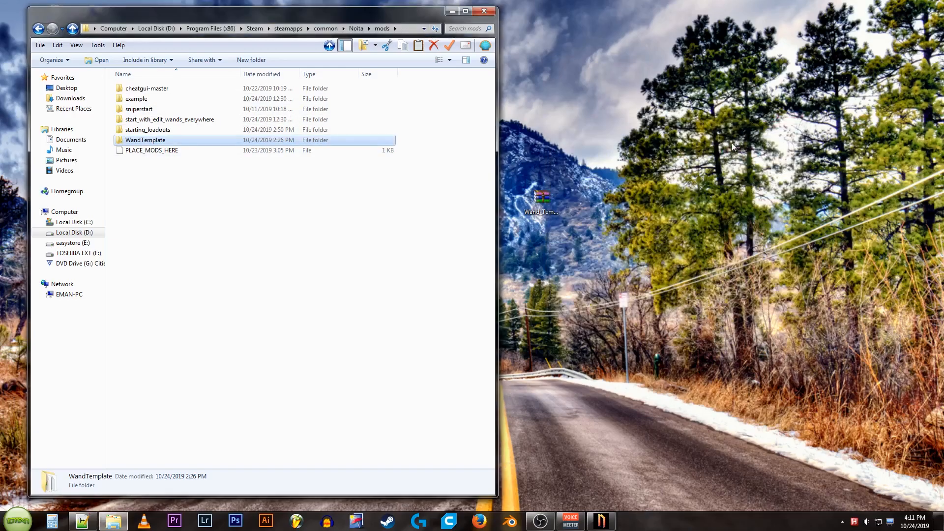
pyautogui.rightClick(542, 207)
pyautogui.press('Escape')
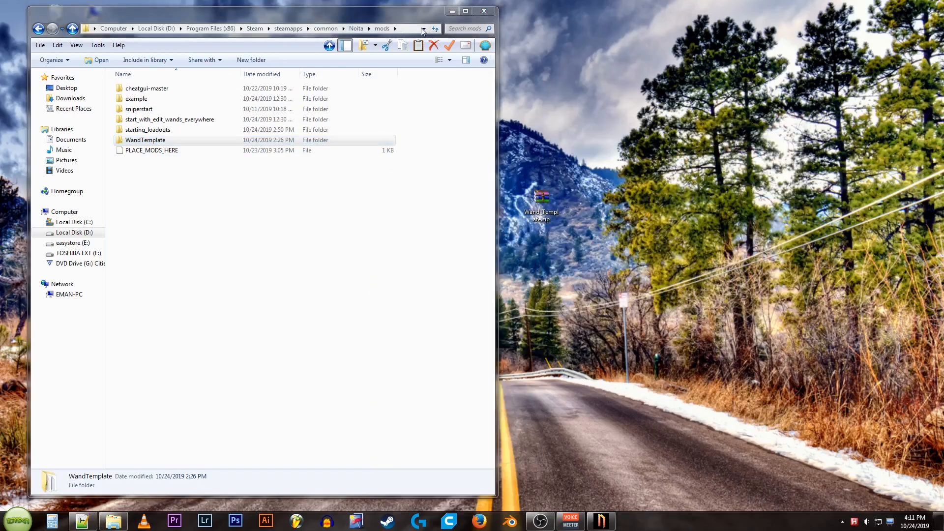
pyautogui.moveTo(387, 15); pyautogui.dragTo(668, 15)
# - Enable the Custom Wand Template mod and start a new game with enabled mods
pyautogui.click(602, 521)
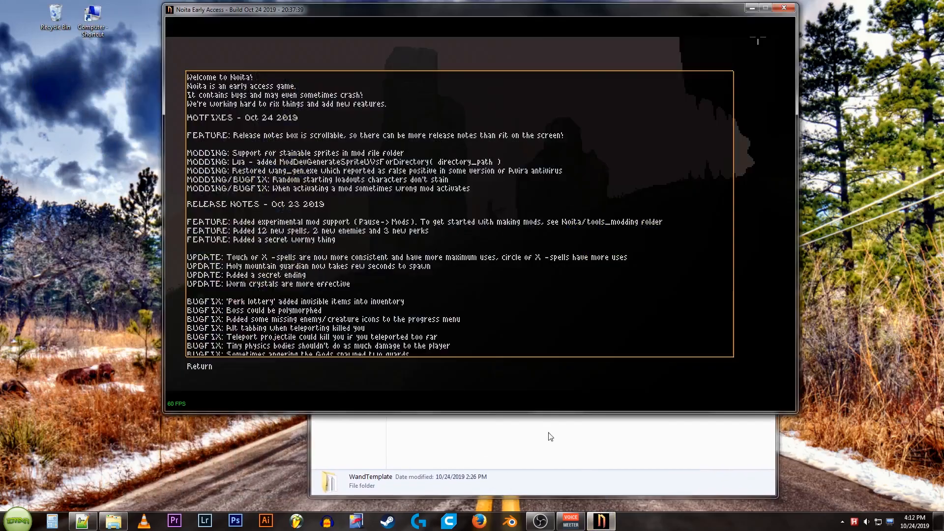
pyautogui.scroll(-5, 472, 265)
pyautogui.press('Escape')
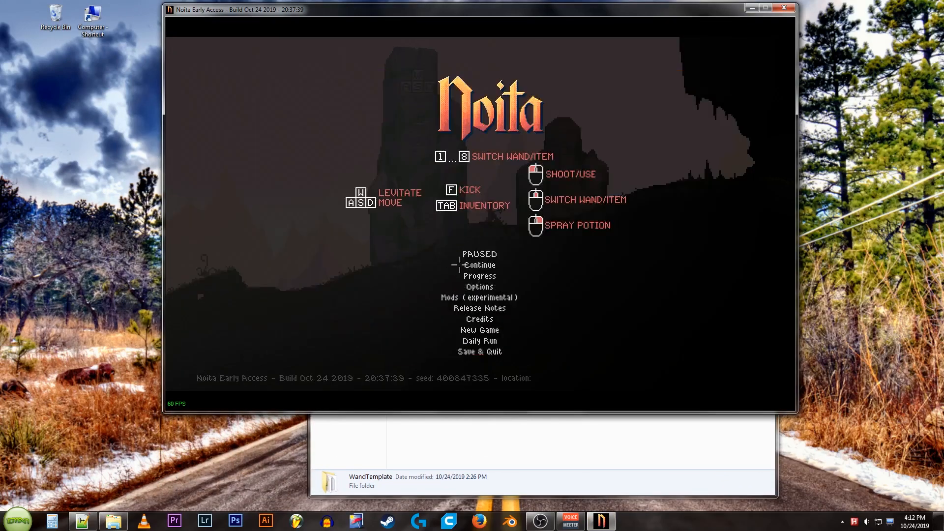
pyautogui.click(457, 297)
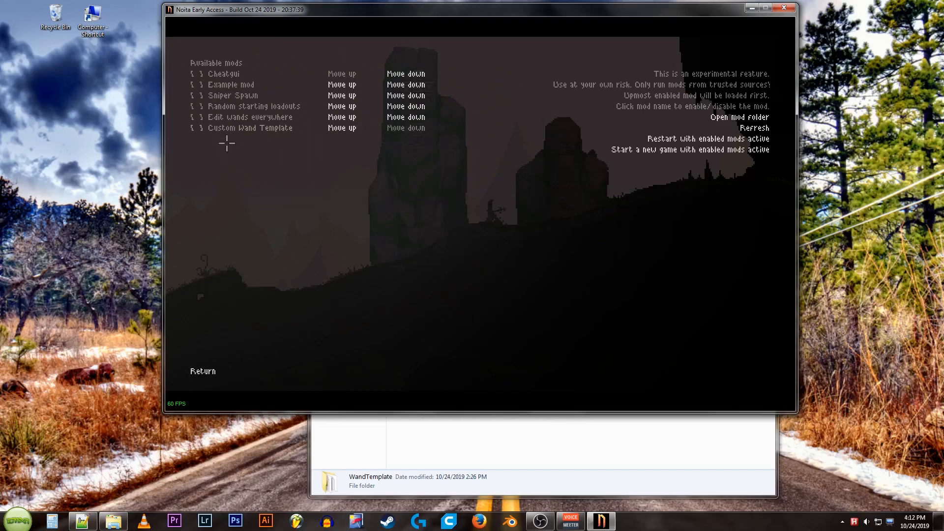
pyautogui.moveTo(249, 128)
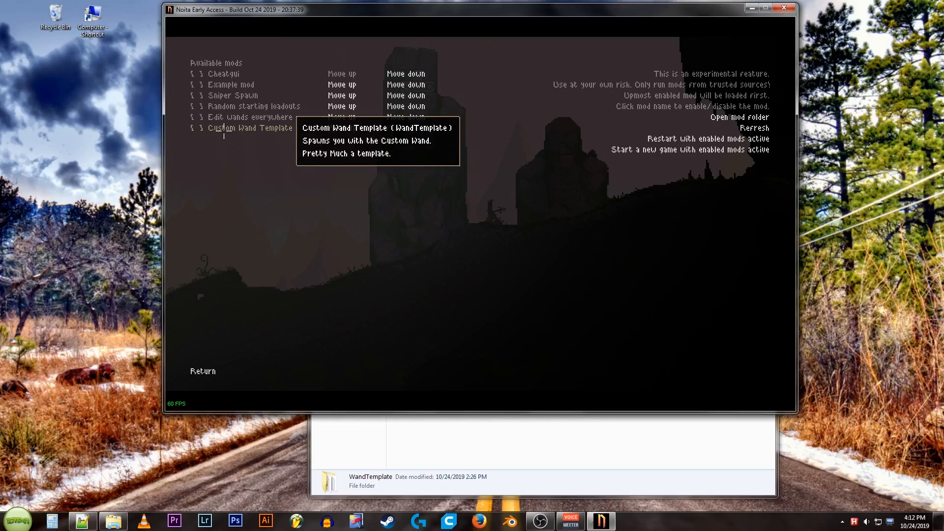
pyautogui.click(212, 129)
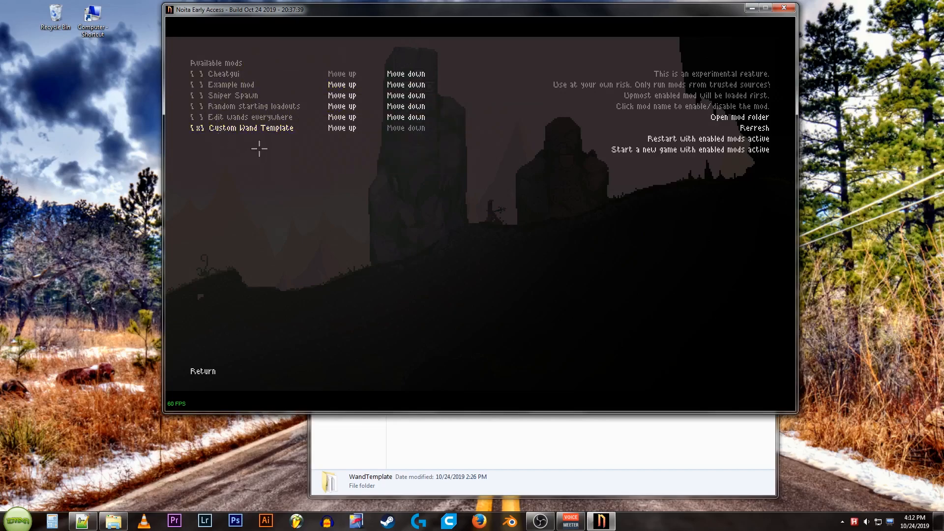
pyautogui.click(668, 149)
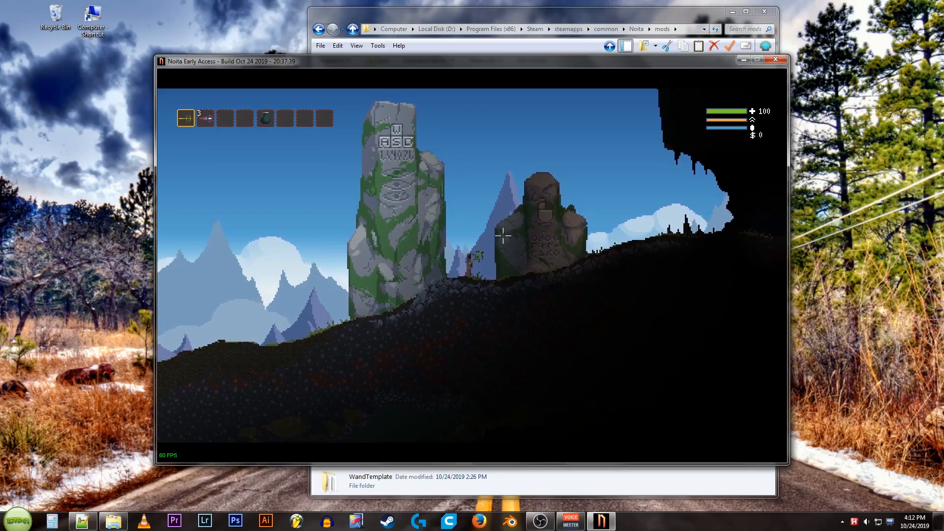
# - Inspect the wand in the inventory and fire its Concentrated Light beam twice
pyautogui.press('i')
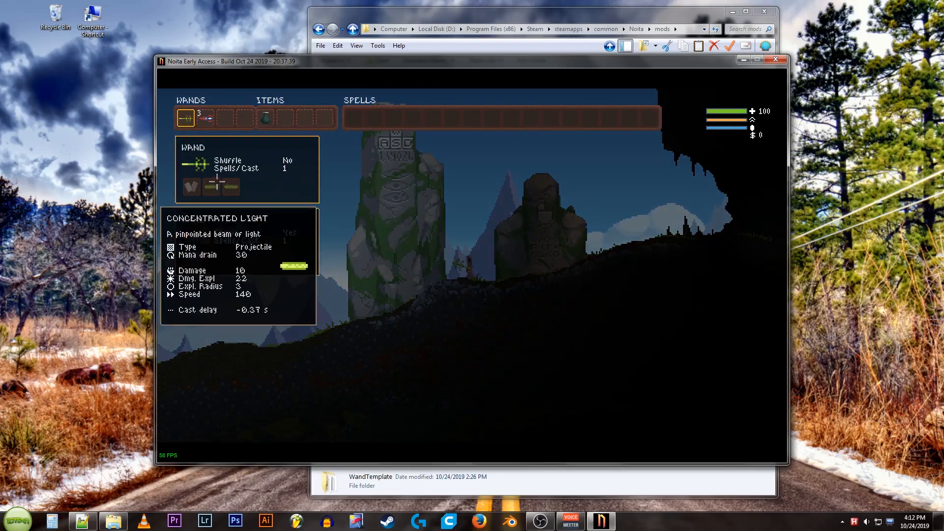
pyautogui.press('i')
pyautogui.click(516, 244)
pyautogui.click(434, 331)
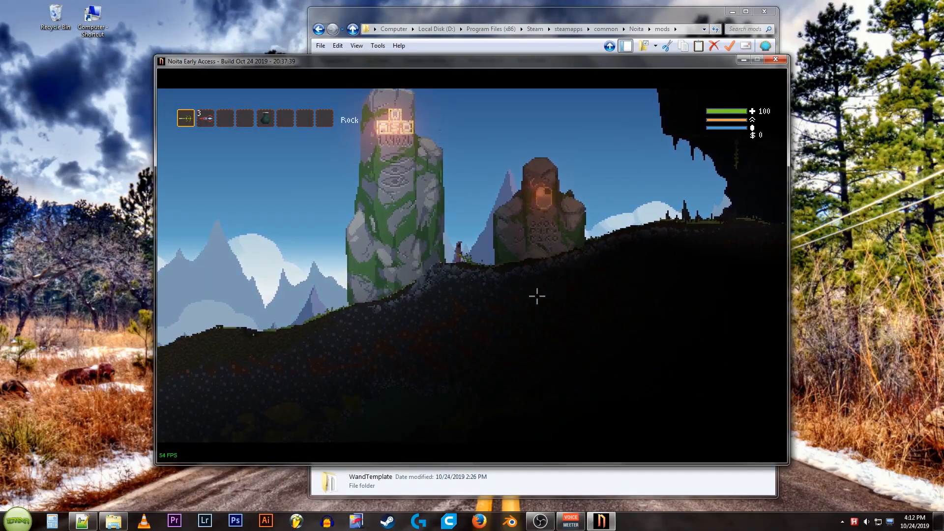
# - Pause and minimize Noita, then browse into WandTemplate's data folder
pyautogui.press('Escape')
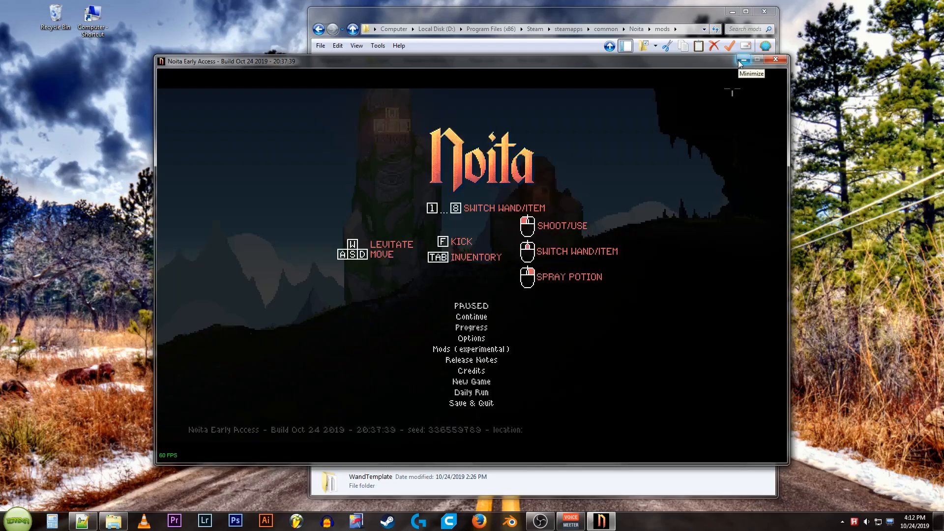
pyautogui.click(744, 61)
pyautogui.click(427, 193)
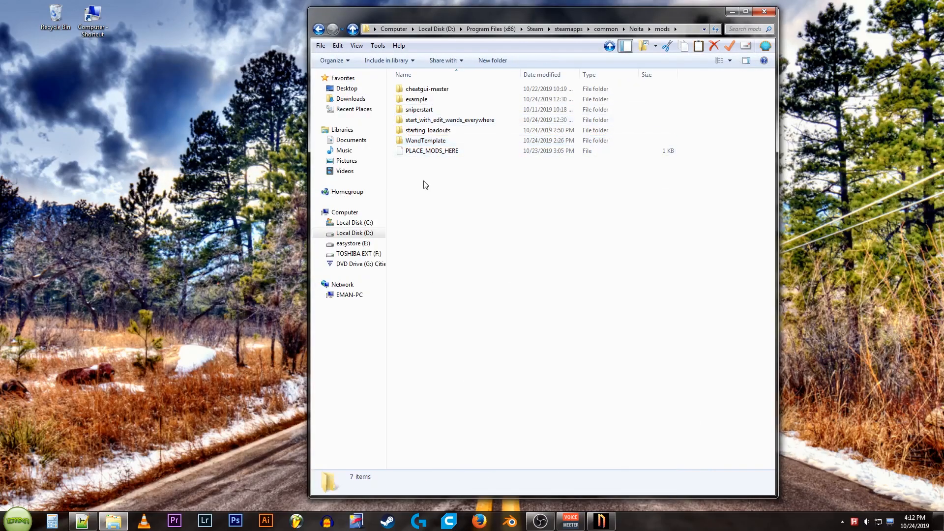
pyautogui.doubleClick(422, 141)
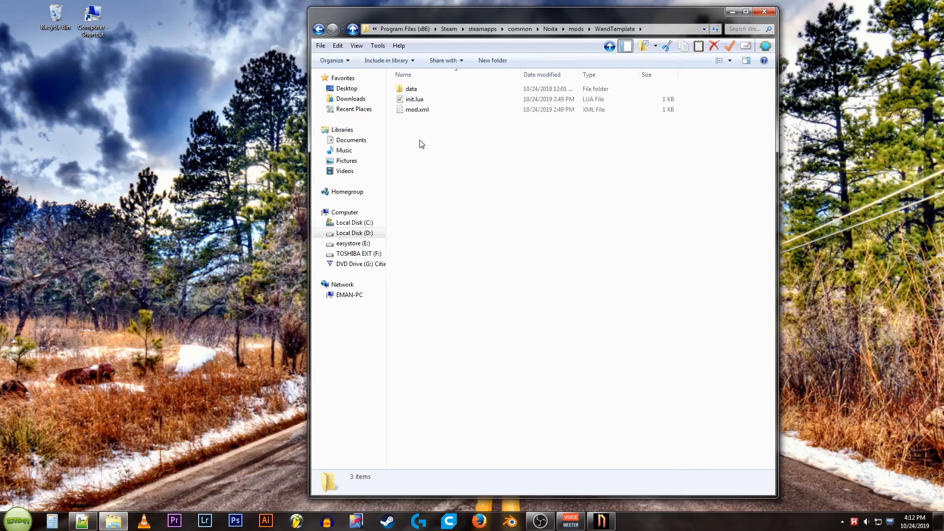
pyautogui.doubleClick(411, 89)
# - Open my_wand.xml from the entities/items folder in Notepad++
pyautogui.doubleClick(417, 89)
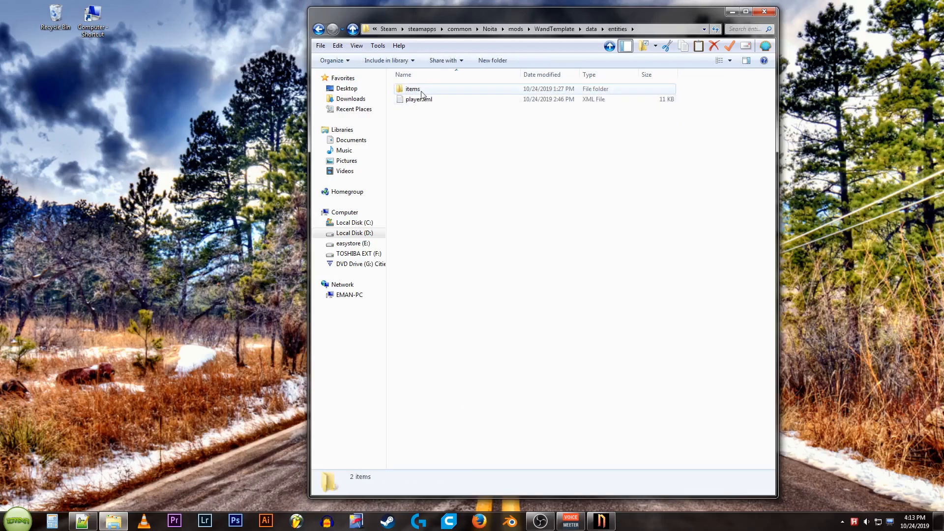
pyautogui.doubleClick(421, 91)
pyautogui.click(420, 93)
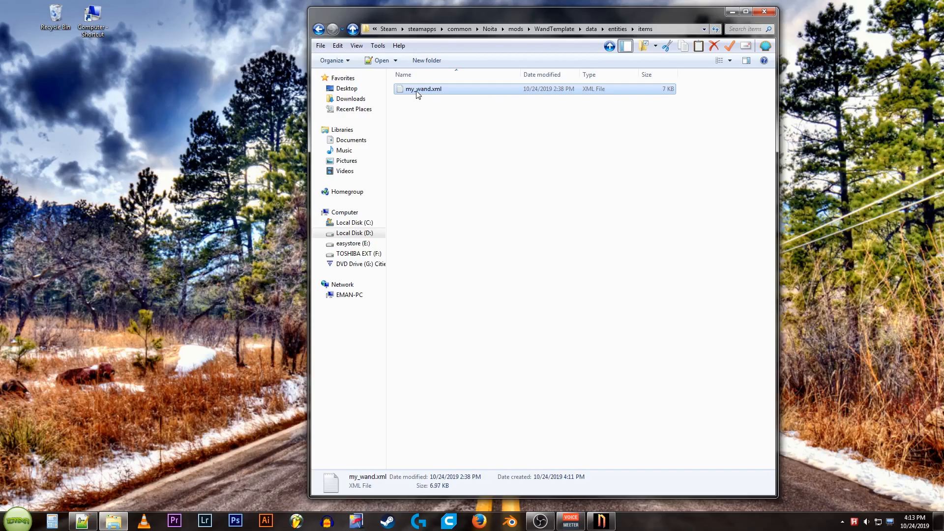
pyautogui.doubleClick(417, 90)
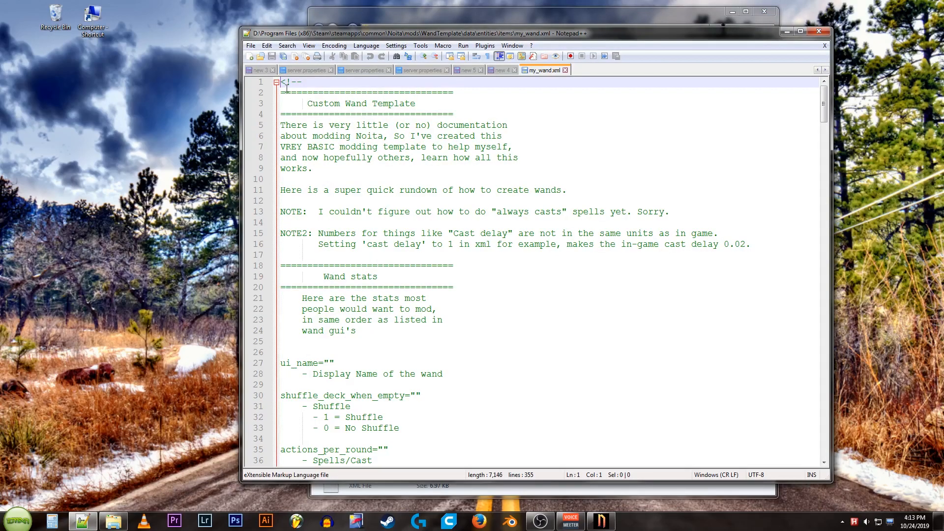
pyautogui.moveTo(283, 83)
pyautogui.mouseDown()
pyautogui.moveTo(461, 229)
pyautogui.moveTo(455, 251)
pyautogui.mouseUp()
pyautogui.scroll(15, 455, 251)
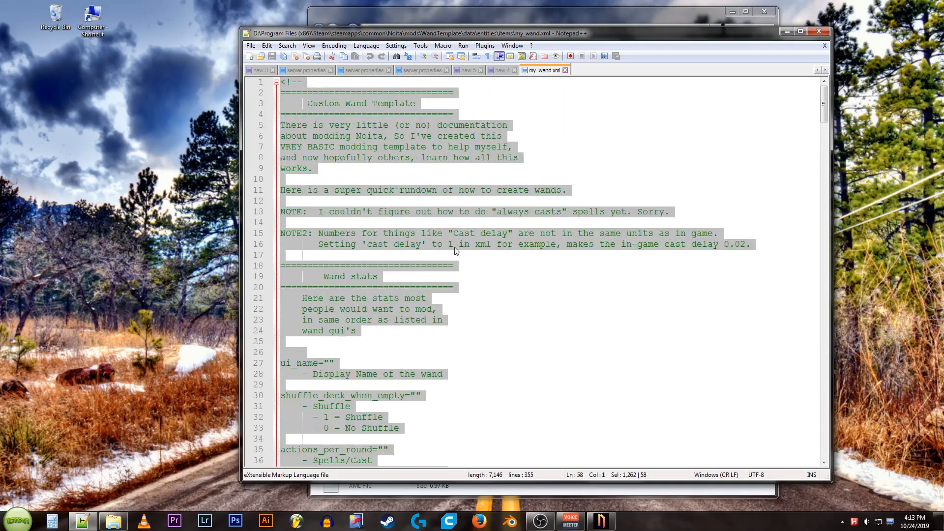
pyautogui.click(314, 80)
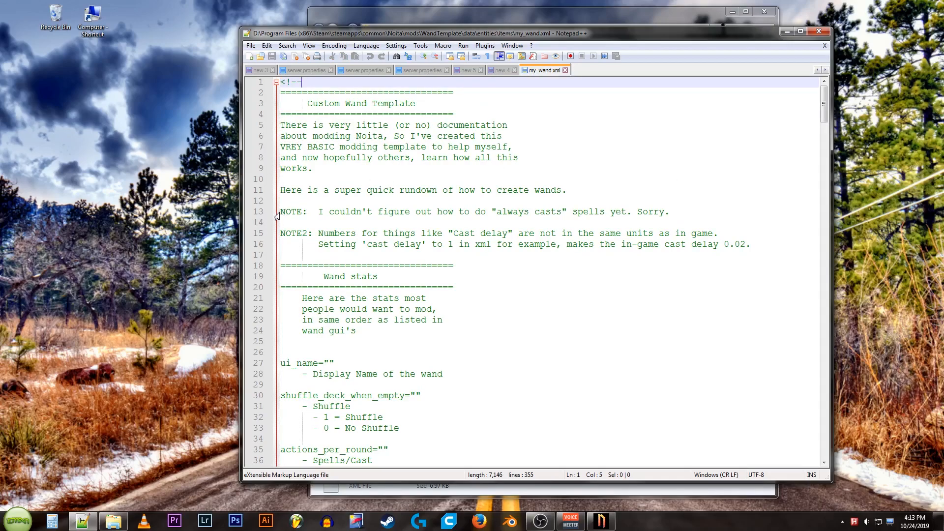
pyautogui.moveTo(280, 212); pyautogui.dragTo(633, 212)
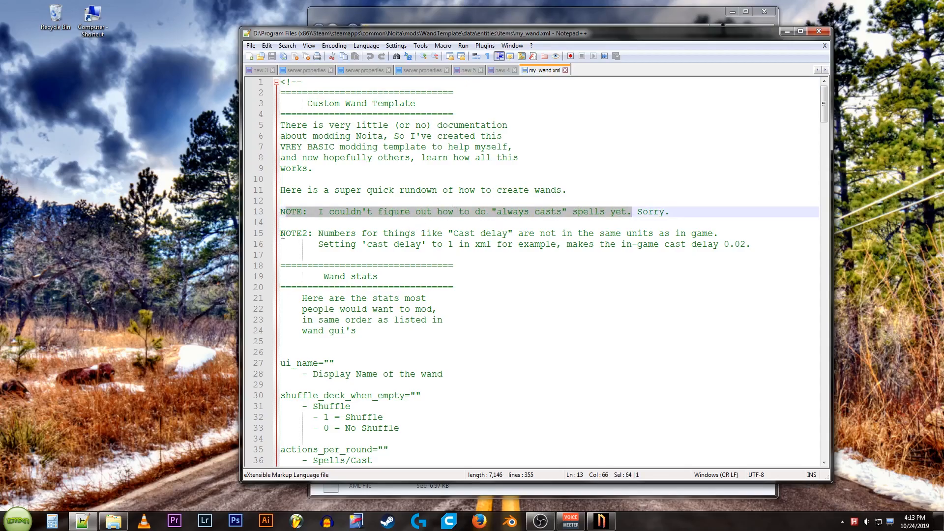
pyautogui.moveTo(281, 233); pyautogui.dragTo(584, 244)
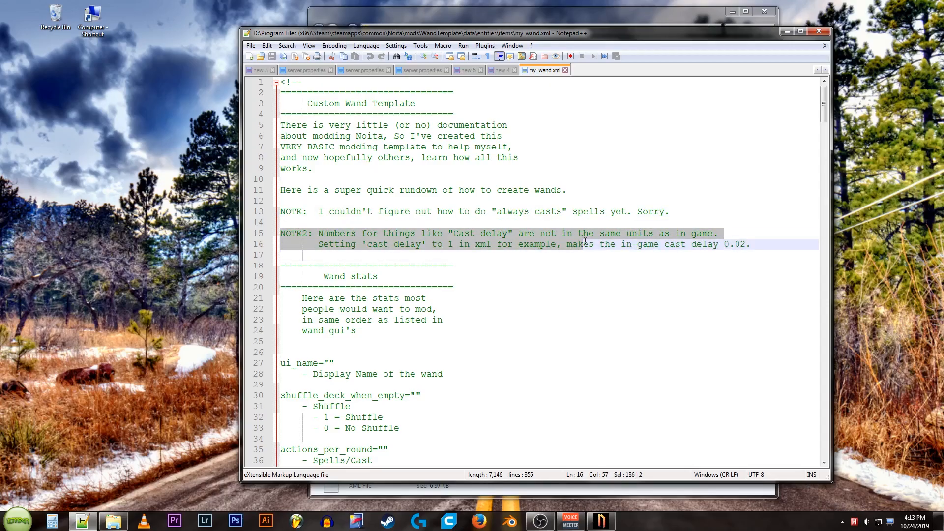
pyautogui.click(509, 276)
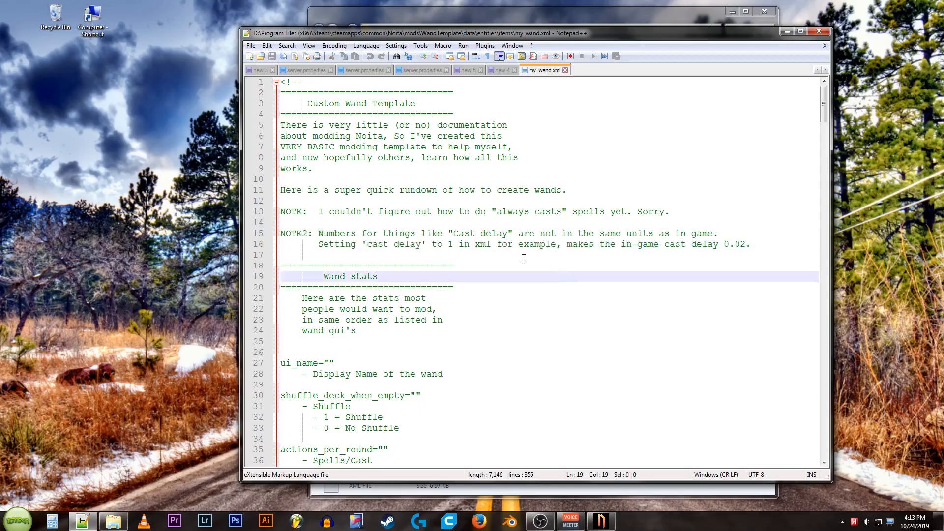
pyautogui.moveTo(363, 244); pyautogui.dragTo(459, 244)
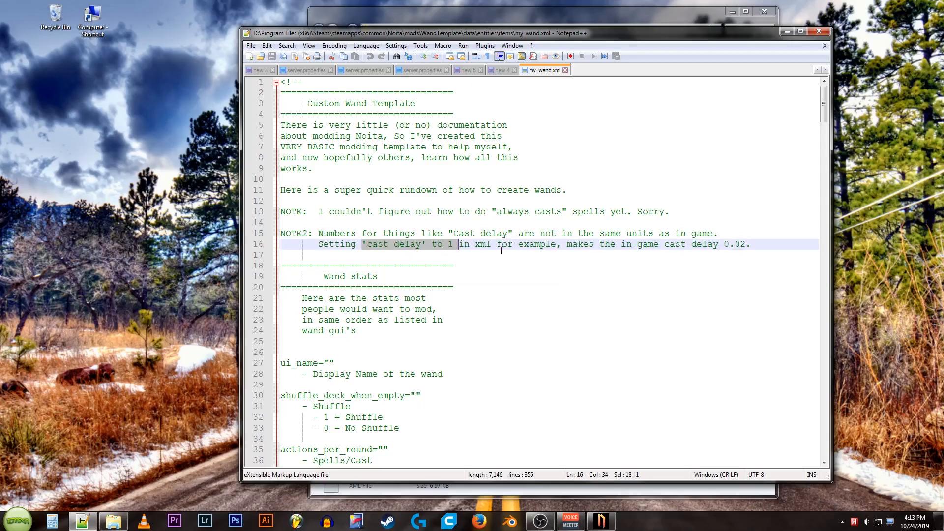
pyautogui.moveTo(650, 244); pyautogui.dragTo(750, 245)
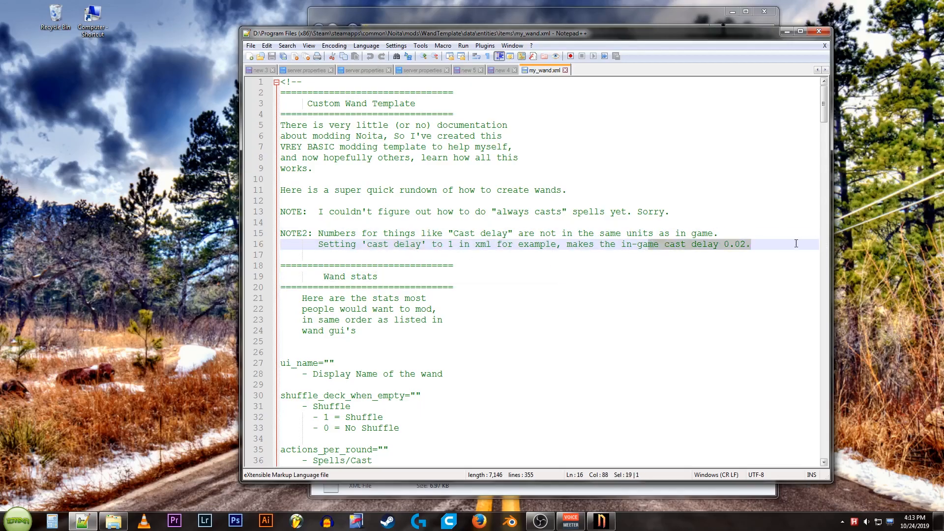
pyautogui.click(457, 263)
pyautogui.scroll(-2, 457, 263)
pyautogui.scroll(1, 368, 243)
pyautogui.scroll(-1, 322, 231)
pyautogui.scroll(-1, 353, 249)
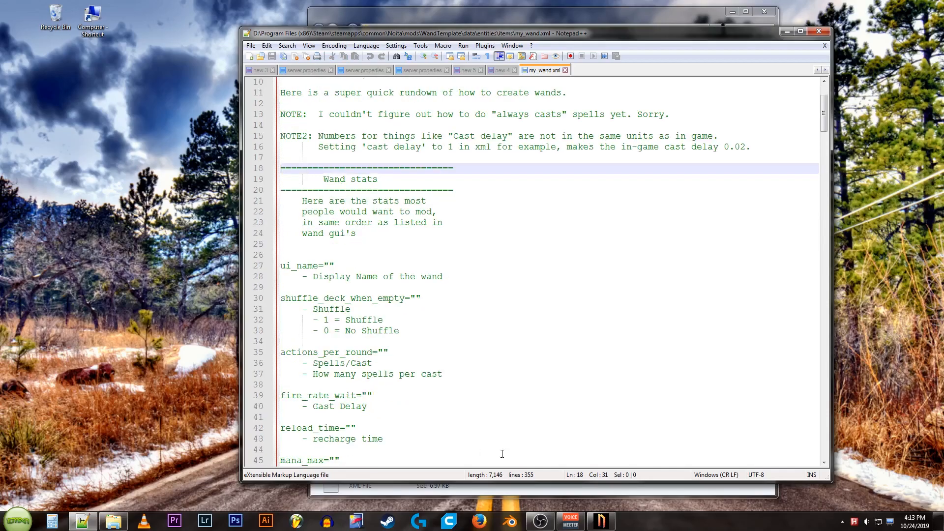
pyautogui.click(601, 521)
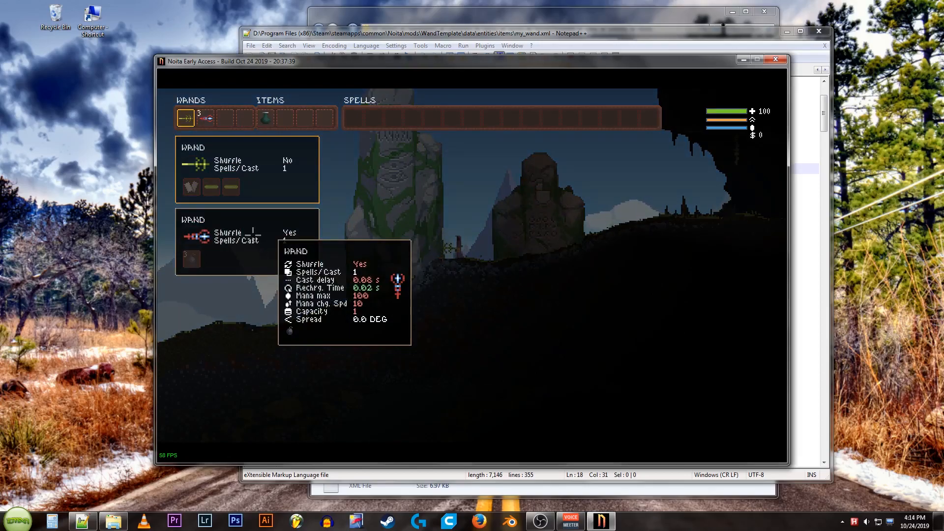
pyautogui.click(82, 521)
pyautogui.scroll(-10, 369, 334)
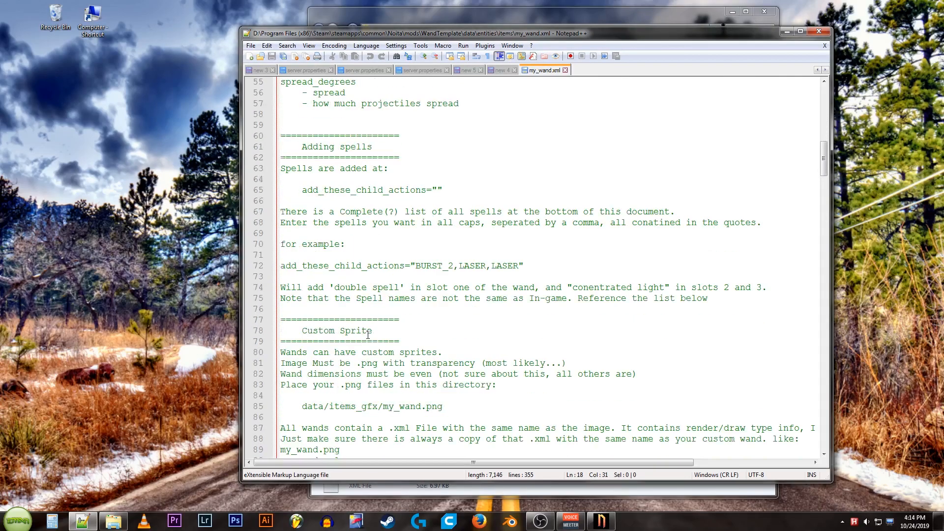
pyautogui.scroll(-8, 369, 333)
pyautogui.scroll(-4, 375, 291)
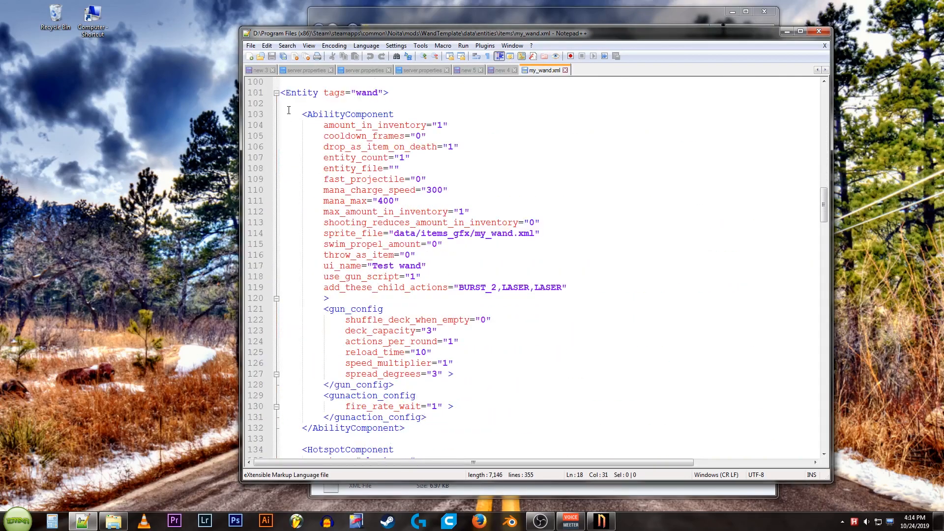
pyautogui.moveTo(301, 114); pyautogui.dragTo(472, 384)
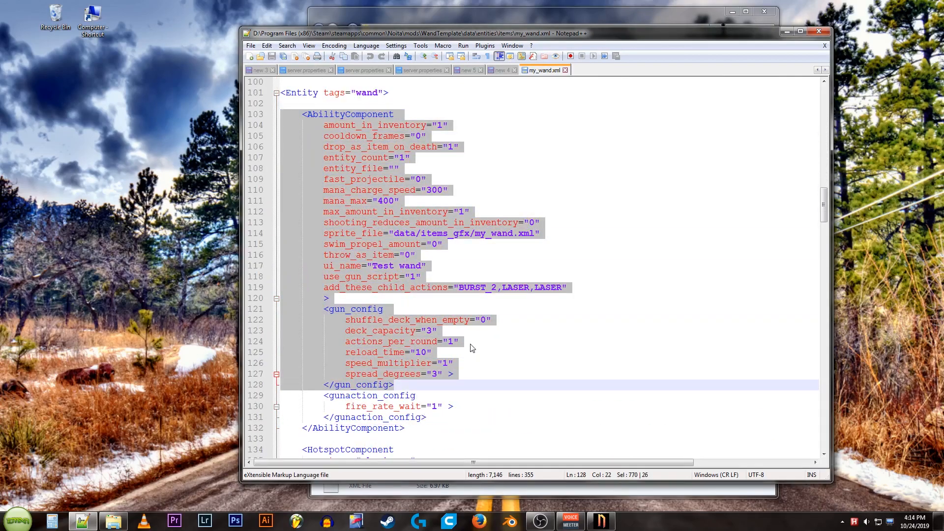
pyautogui.click(466, 315)
pyautogui.scroll(6, 465, 315)
pyautogui.scroll(6, 424, 298)
pyautogui.scroll(6, 424, 299)
pyautogui.scroll(5, 369, 303)
pyautogui.scroll(2, 330, 305)
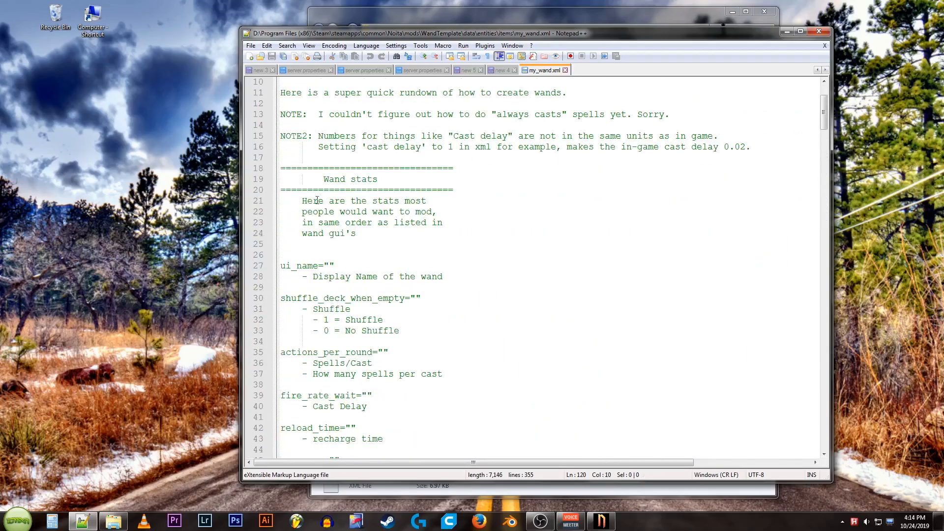
pyautogui.scroll(-2, 331, 187)
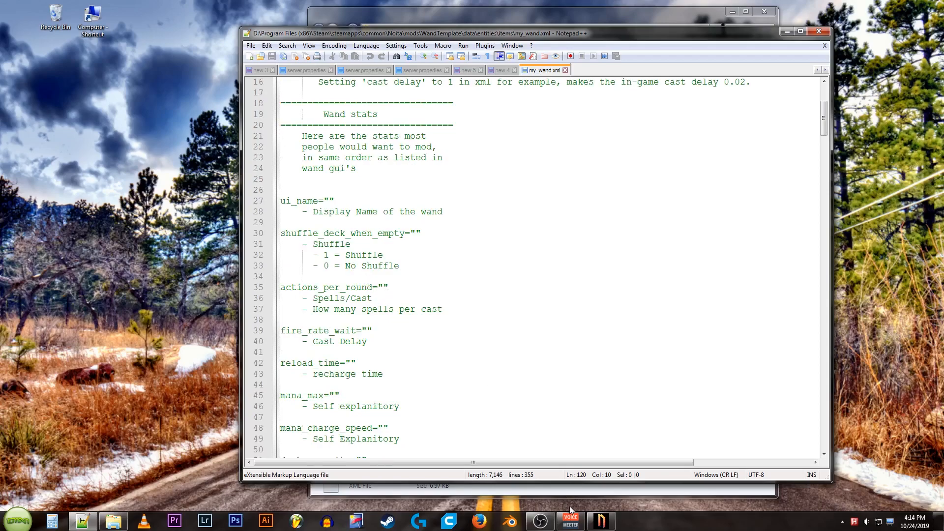
pyautogui.click(601, 521)
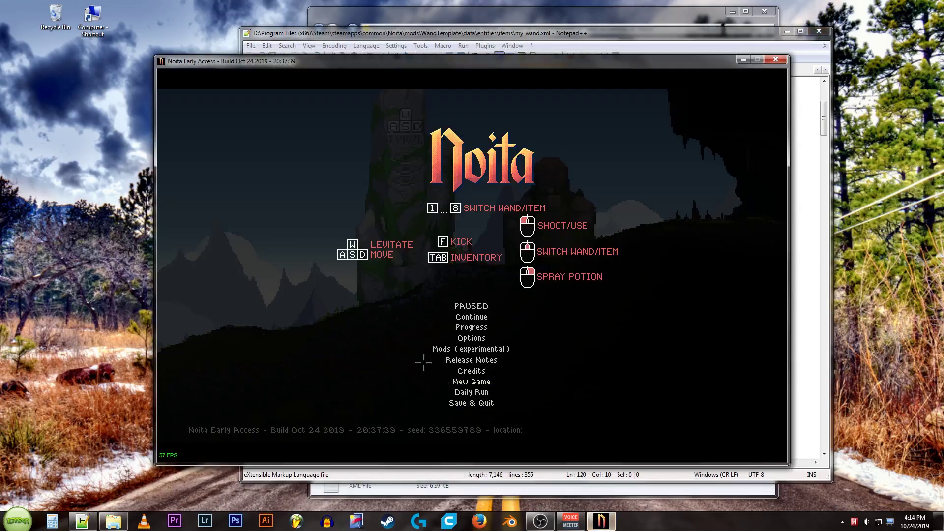
pyautogui.click(456, 319)
pyautogui.press('Tab')
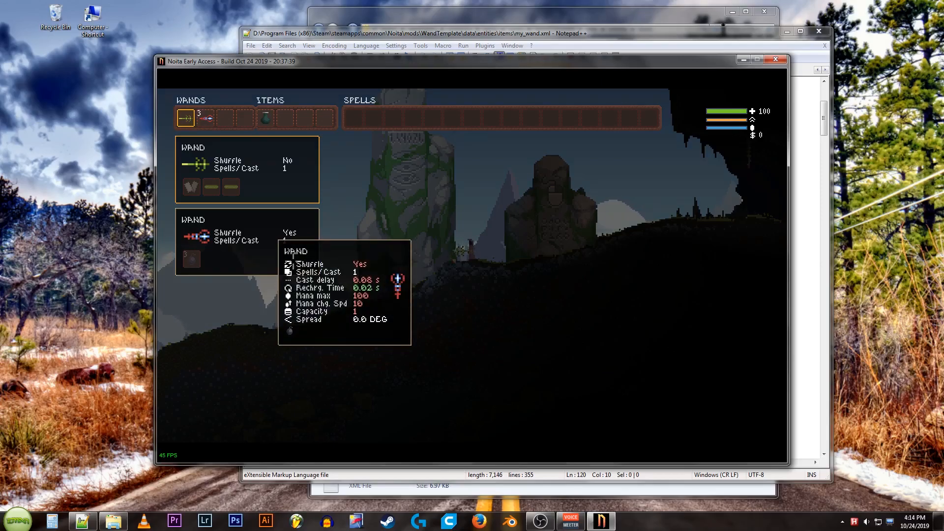
pyautogui.hotkey('alt', 'Tab')
pyautogui.click(301, 201)
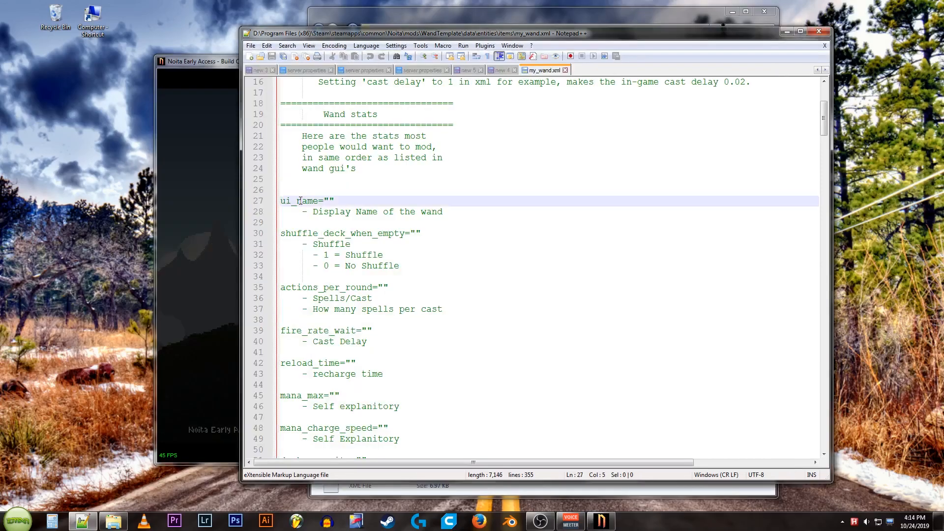
pyautogui.click(311, 233)
pyautogui.click(316, 288)
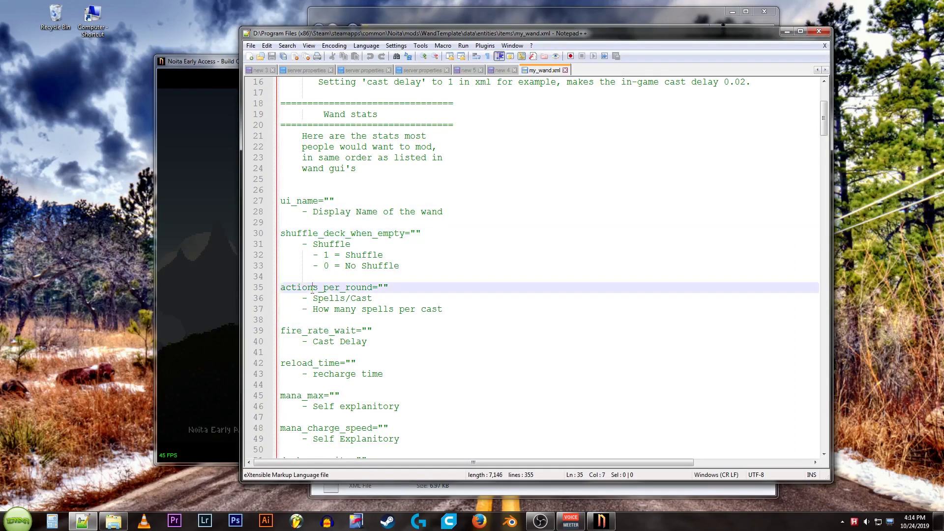
pyautogui.click(306, 331)
pyautogui.moveTo(302, 341); pyautogui.dragTo(389, 344)
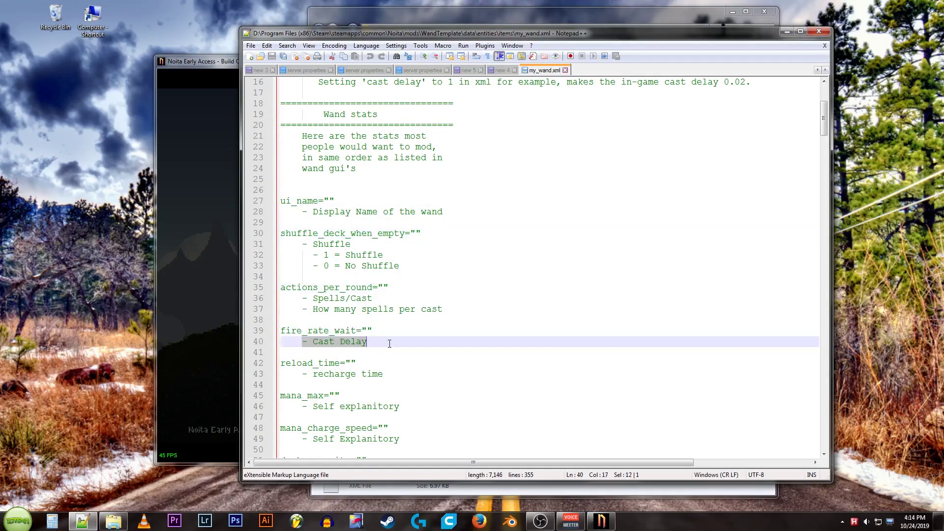
pyautogui.click(246, 35)
pyautogui.click(267, 35)
pyautogui.moveTo(281, 331); pyautogui.dragTo(357, 331)
pyautogui.click(335, 330)
pyautogui.doubleClick(320, 333)
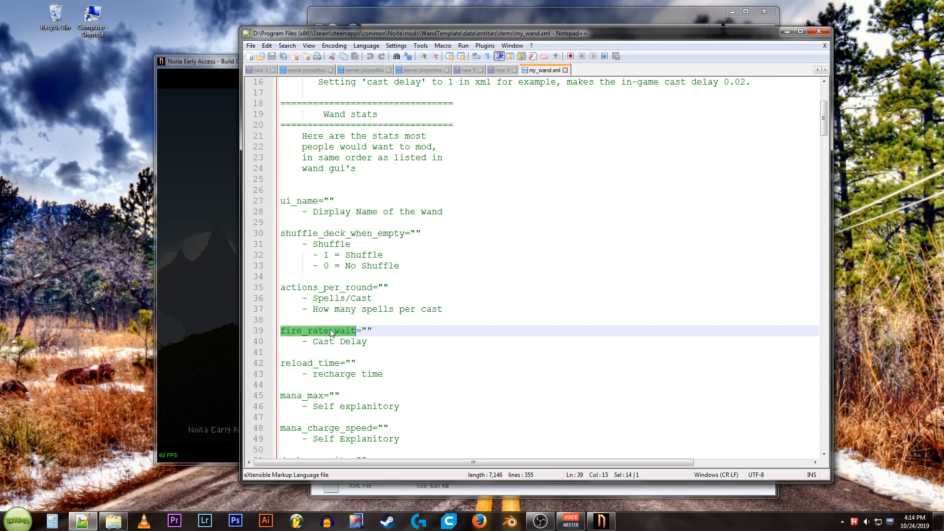
pyautogui.scroll(-8, 346, 352)
pyautogui.scroll(-9, 346, 325)
pyautogui.scroll(-8, 346, 298)
pyautogui.scroll(-4, 347, 298)
pyautogui.scroll(-3, 347, 302)
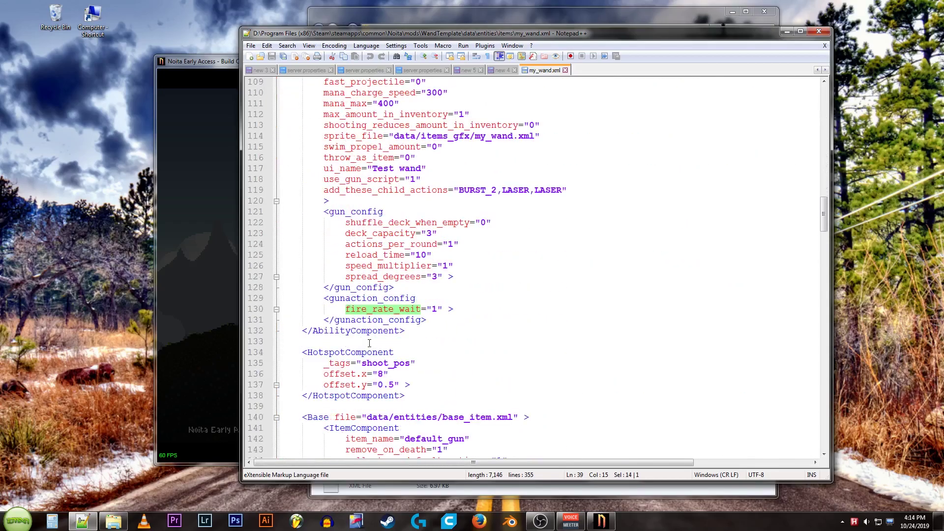
pyautogui.click(346, 309)
pyautogui.doubleClick(436, 310)
pyautogui.click(473, 309)
pyautogui.scroll(8, 473, 308)
pyautogui.scroll(8, 442, 310)
pyautogui.scroll(6, 413, 310)
pyautogui.scroll(4, 402, 312)
pyautogui.scroll(4, 402, 311)
pyautogui.scroll(-2, 382, 279)
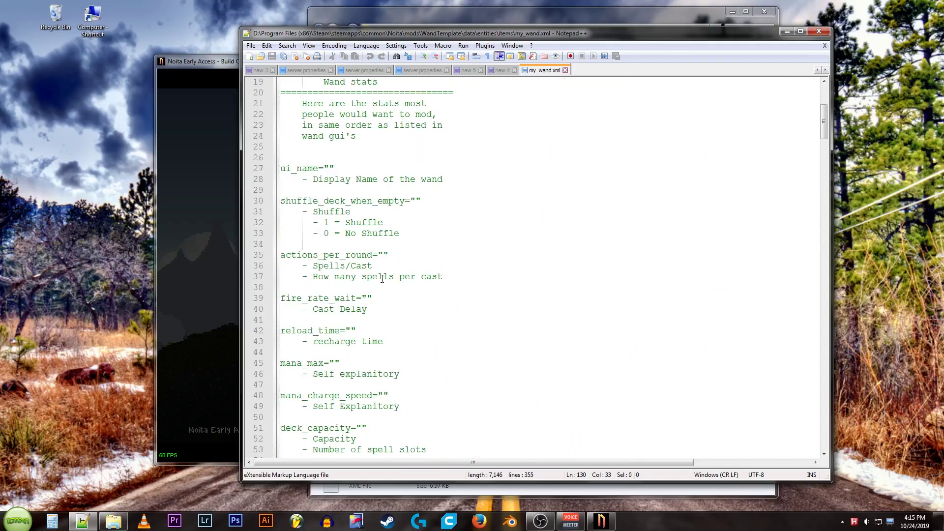
pyautogui.click(287, 204)
pyautogui.doubleClick(288, 203)
pyautogui.click(300, 201)
pyautogui.moveTo(284, 201); pyautogui.dragTo(399, 201)
pyautogui.click(323, 212)
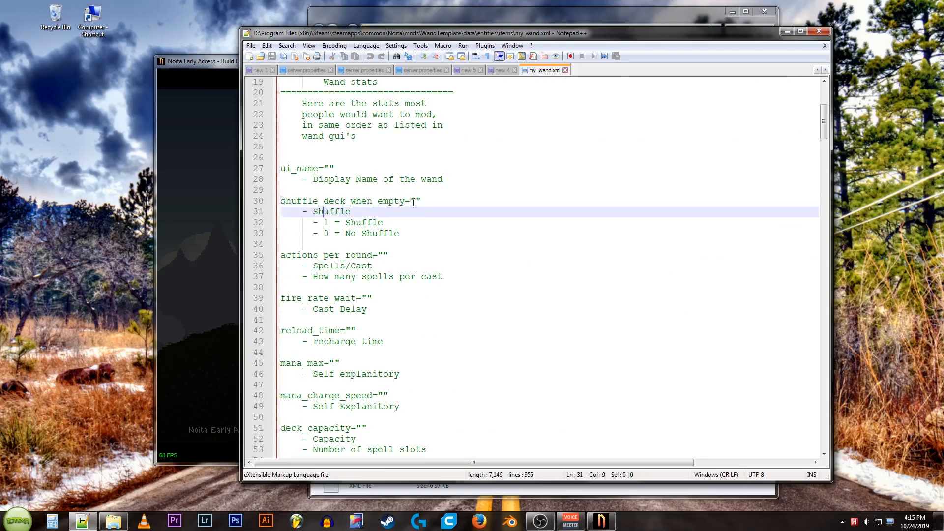
pyautogui.click(416, 201)
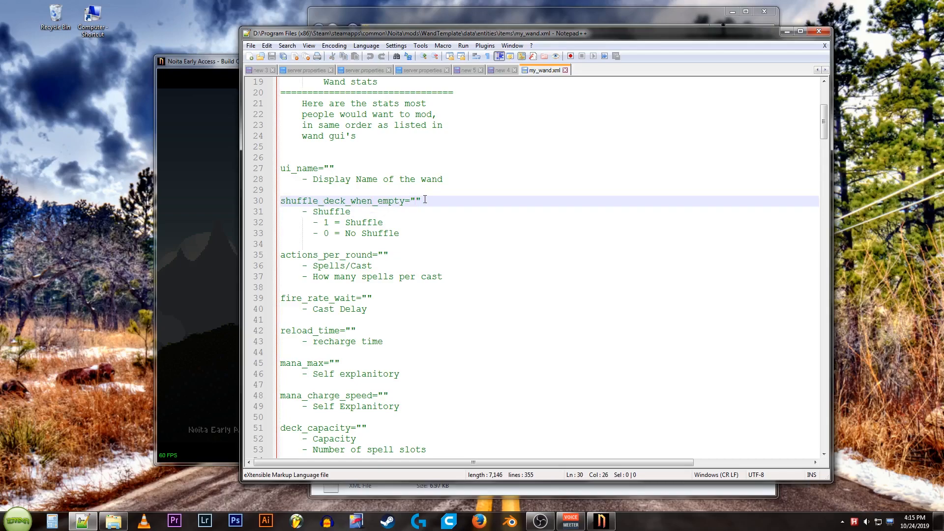
pyautogui.scroll(-2, 425, 200)
pyautogui.moveTo(283, 189)
pyautogui.mouseDown()
pyautogui.moveTo(377, 190)
pyautogui.moveTo(366, 200)
pyautogui.mouseUp()
pyautogui.click(384, 189)
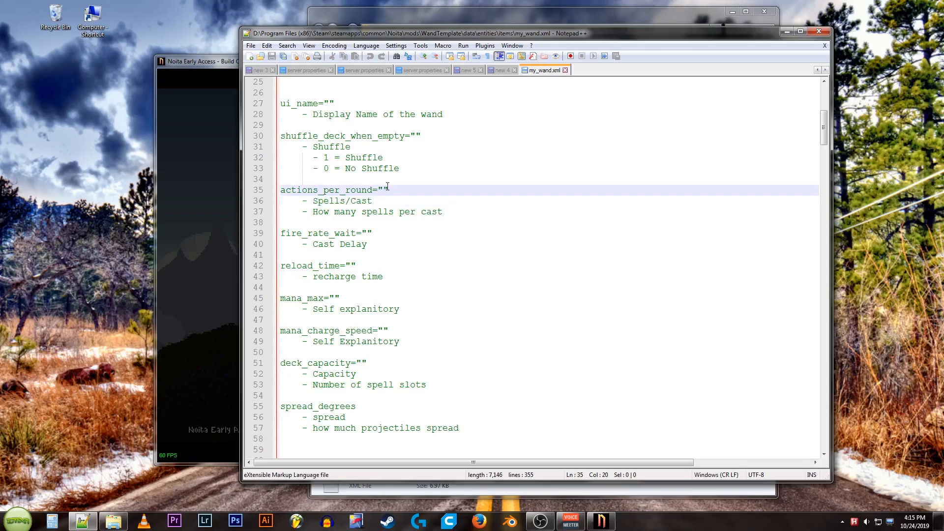
pyautogui.scroll(-2, 385, 190)
pyautogui.click(354, 168)
pyautogui.moveTo(322, 179); pyautogui.dragTo(370, 179)
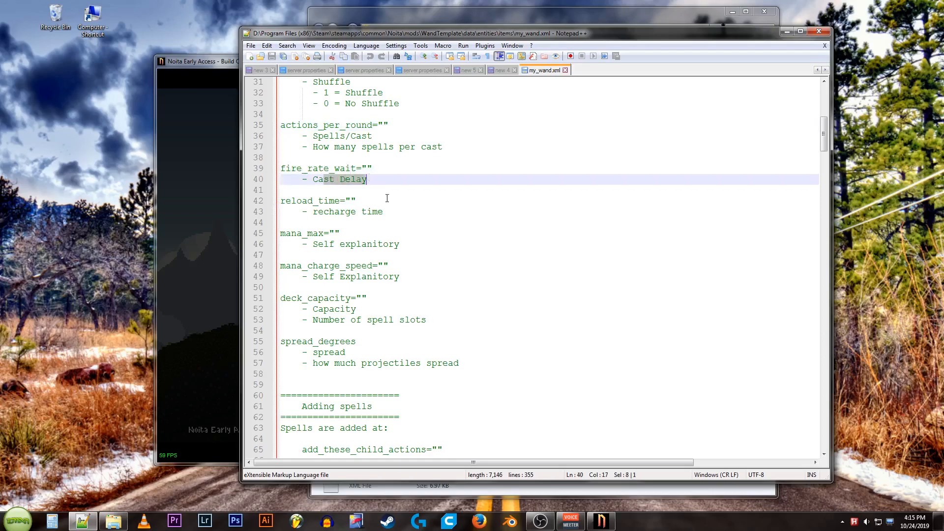
pyautogui.scroll(-1, 389, 198)
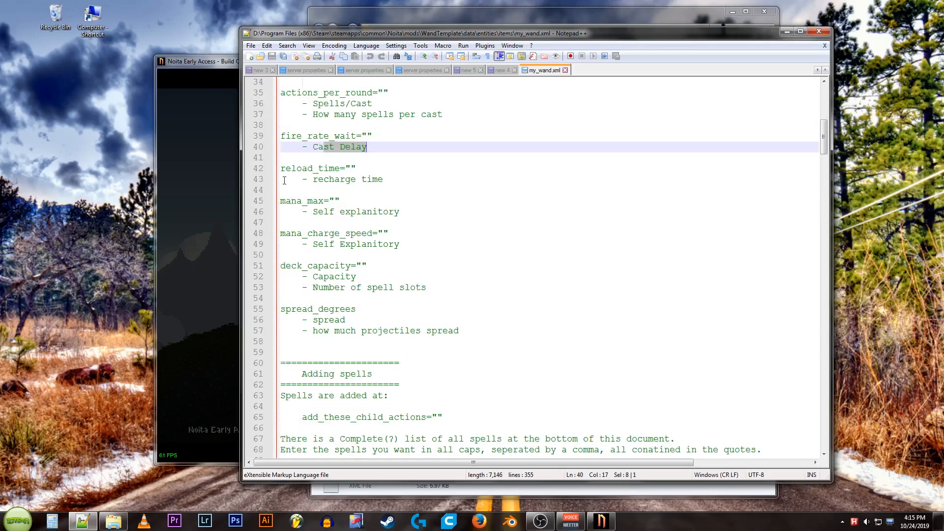
pyautogui.moveTo(281, 168); pyautogui.dragTo(282, 156)
pyautogui.moveTo(329, 180); pyautogui.dragTo(380, 179)
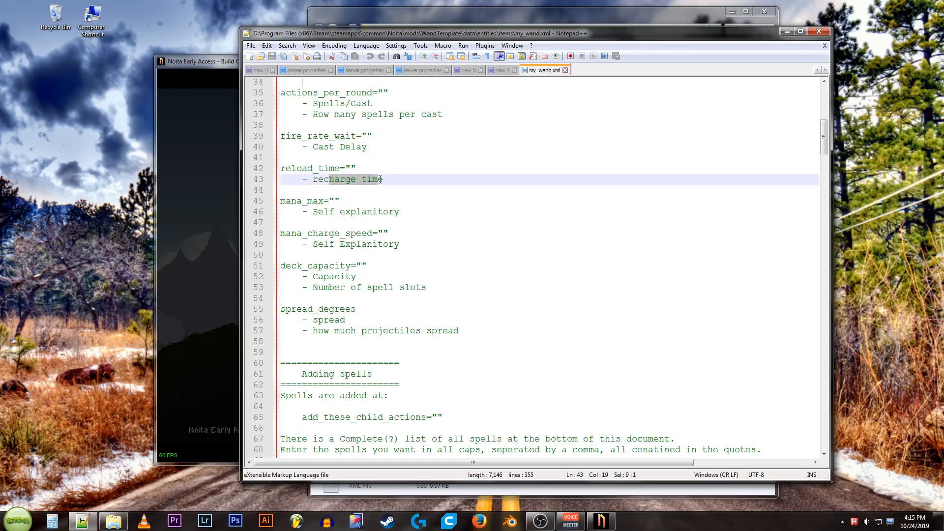
pyautogui.scroll(-1, 380, 179)
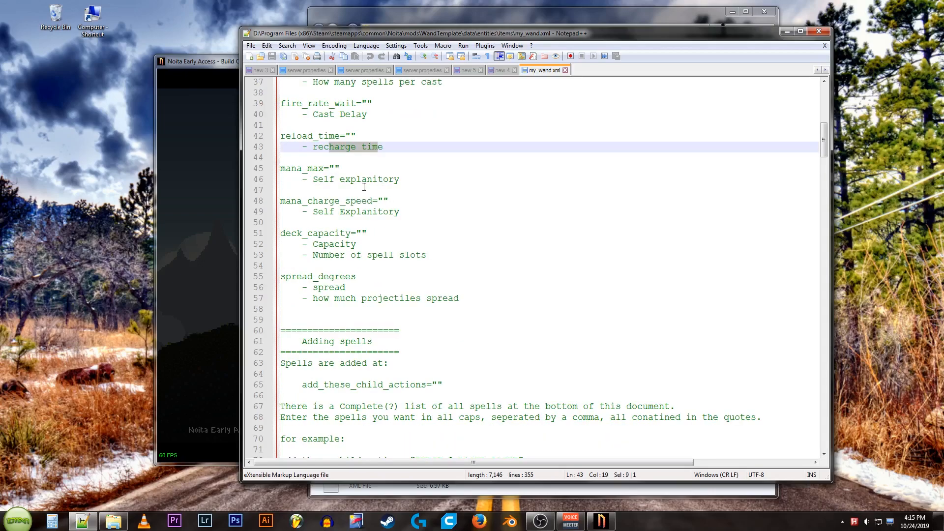
pyautogui.moveTo(282, 169); pyautogui.dragTo(316, 169)
pyautogui.moveTo(282, 200); pyautogui.dragTo(352, 201)
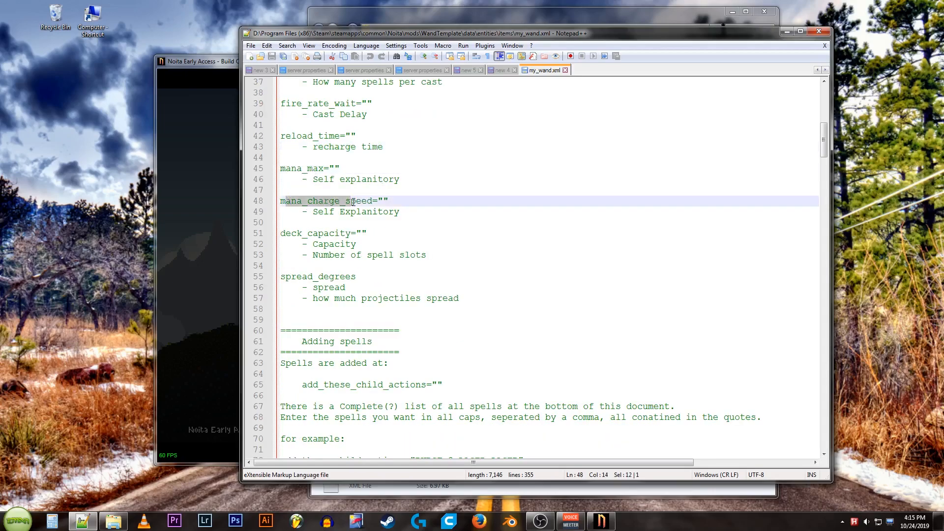
pyautogui.scroll(-1, 352, 201)
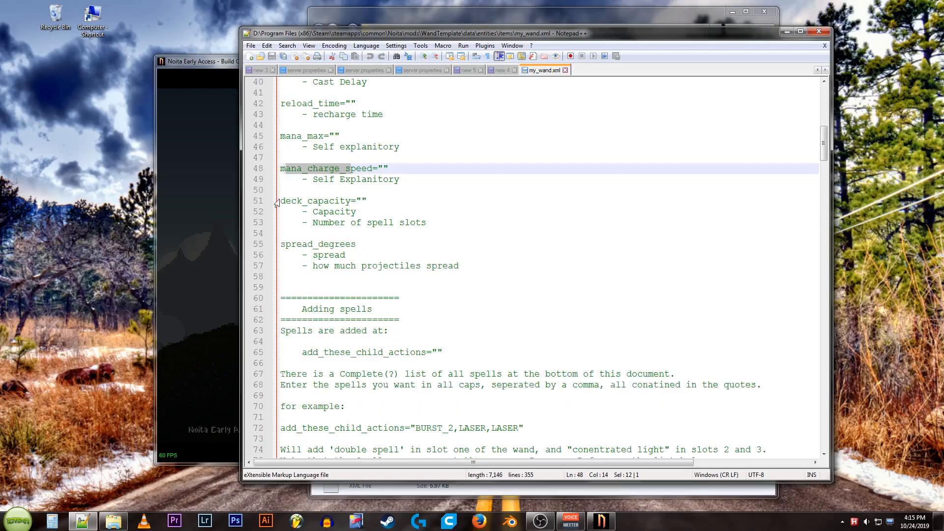
pyautogui.moveTo(313, 211); pyautogui.dragTo(351, 211)
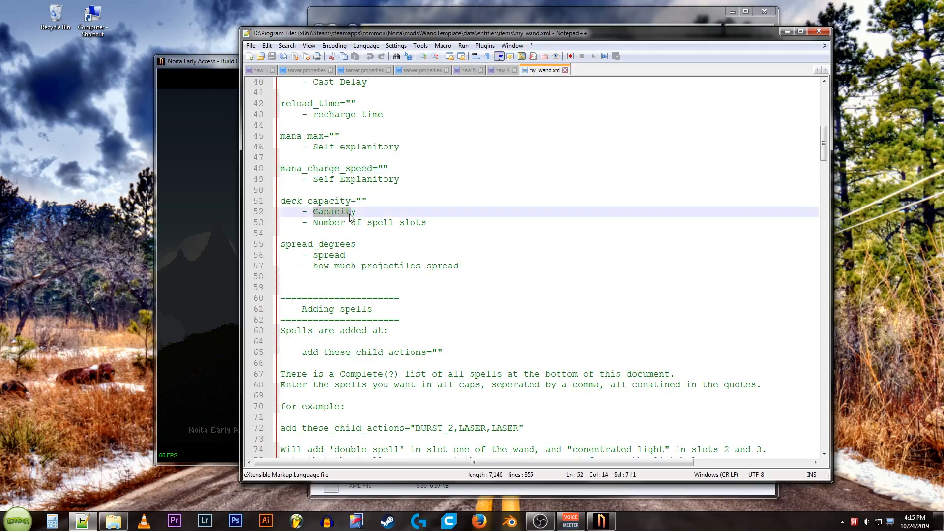
pyautogui.scroll(-2, 351, 214)
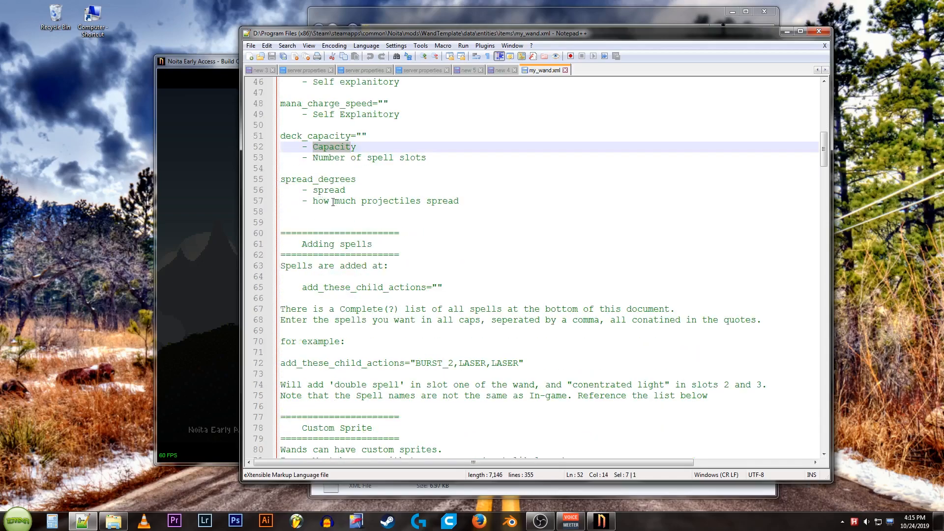
pyautogui.scroll(2, 334, 184)
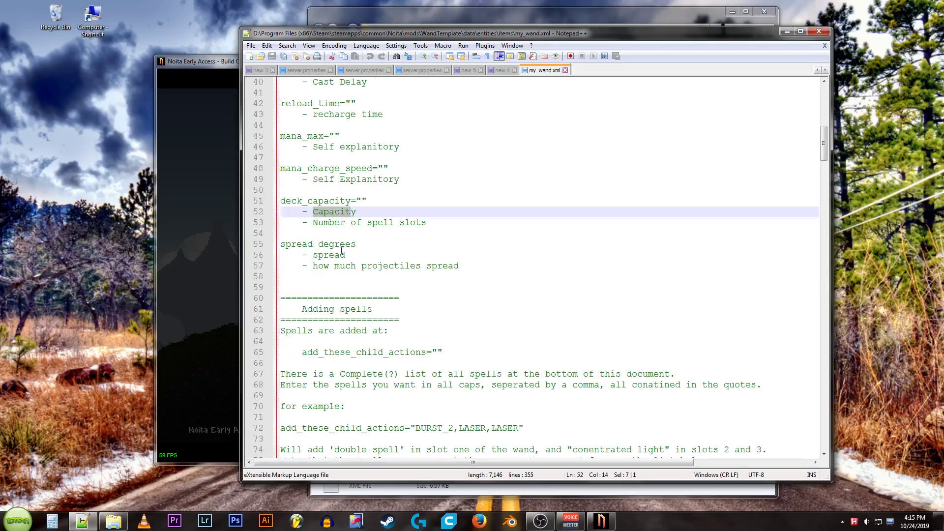
pyautogui.doubleClick(299, 246)
pyautogui.scroll(-8, 338, 245)
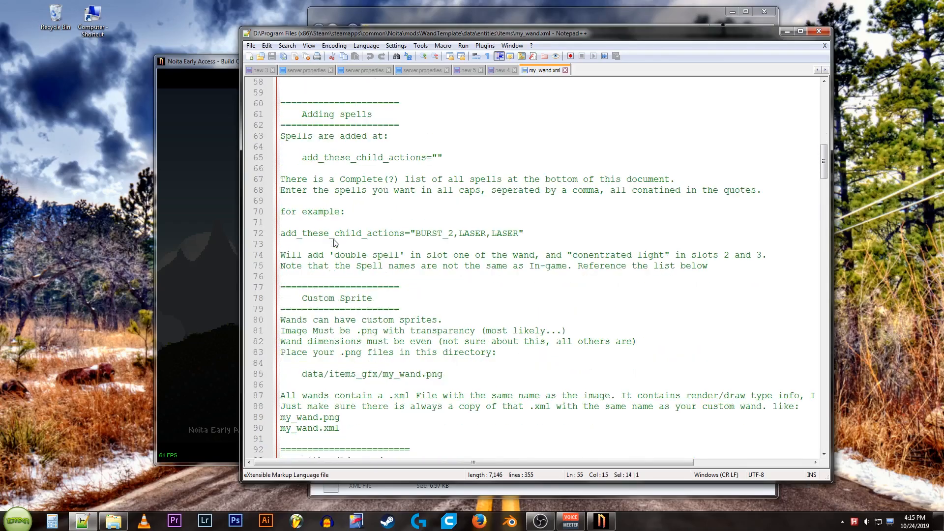
pyautogui.scroll(-8, 338, 244)
pyautogui.scroll(-6, 337, 244)
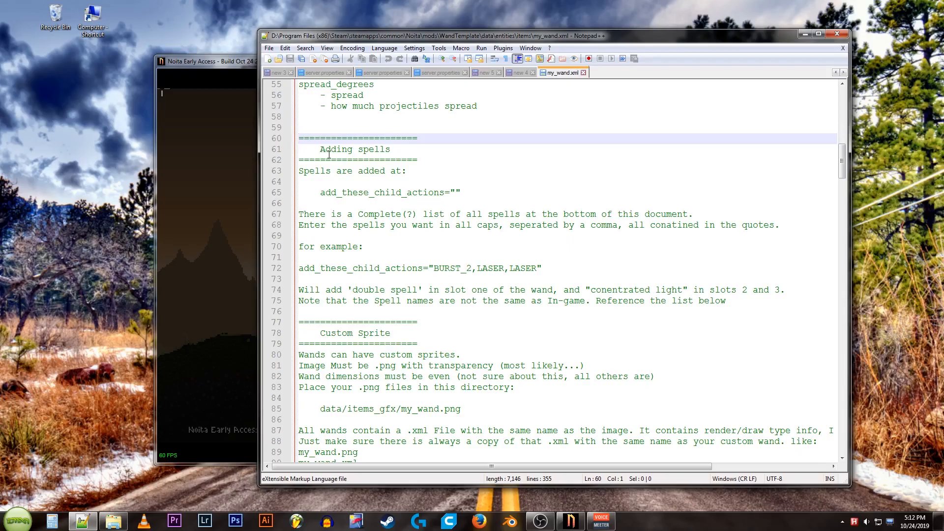
pyautogui.scroll(-8, 330, 151)
pyautogui.scroll(-12, 347, 177)
pyautogui.scroll(-12, 358, 196)
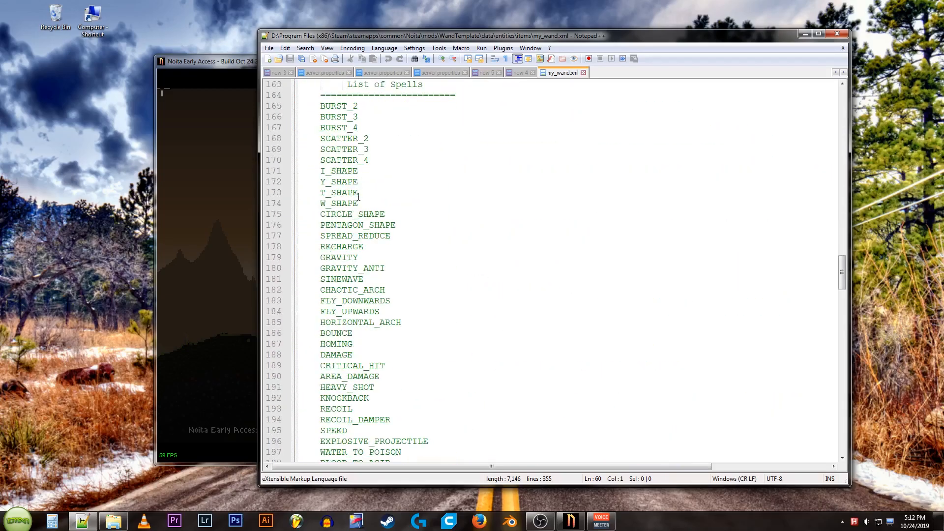
pyautogui.scroll(2, 357, 195)
pyautogui.click(338, 182)
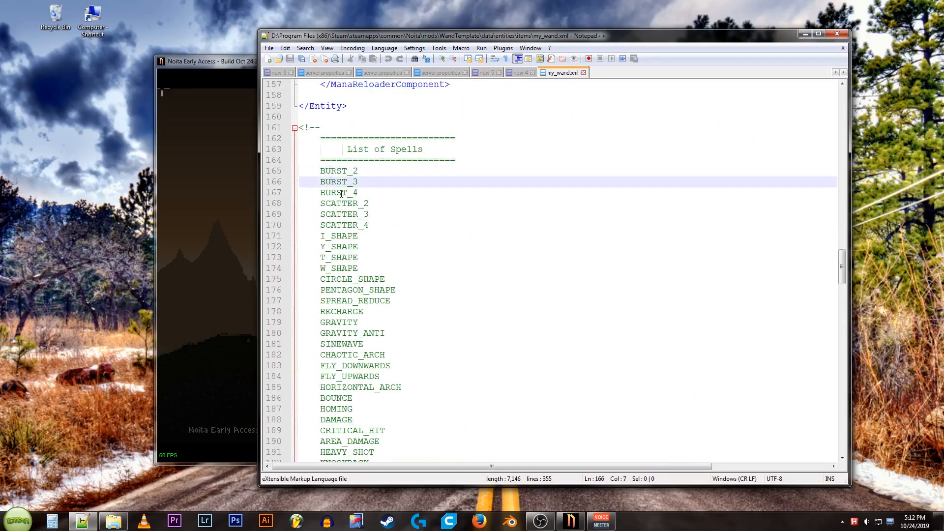
pyautogui.click(338, 203)
pyautogui.click(342, 213)
pyautogui.scroll(-10, 342, 222)
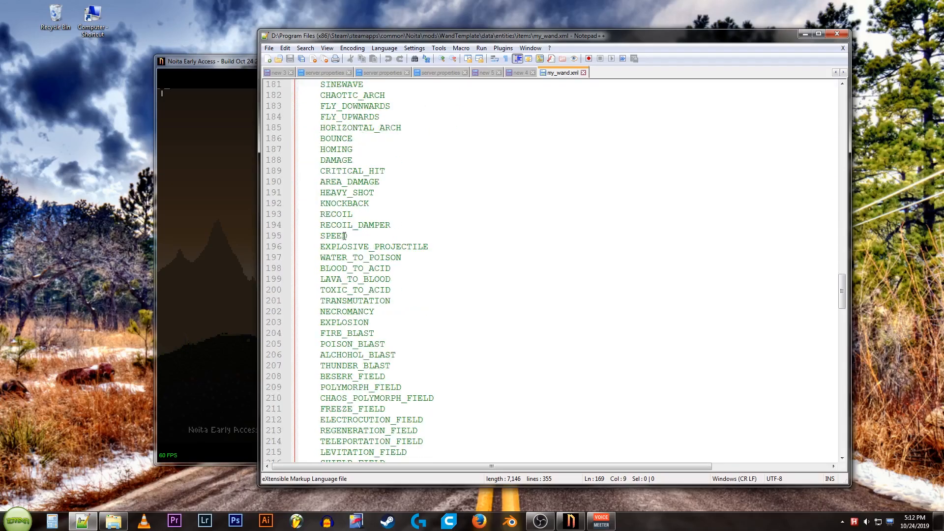
pyautogui.scroll(-10, 342, 221)
pyautogui.scroll(-9, 341, 221)
pyautogui.scroll(-8, 343, 238)
pyautogui.scroll(-10, 344, 237)
pyautogui.scroll(-8, 344, 238)
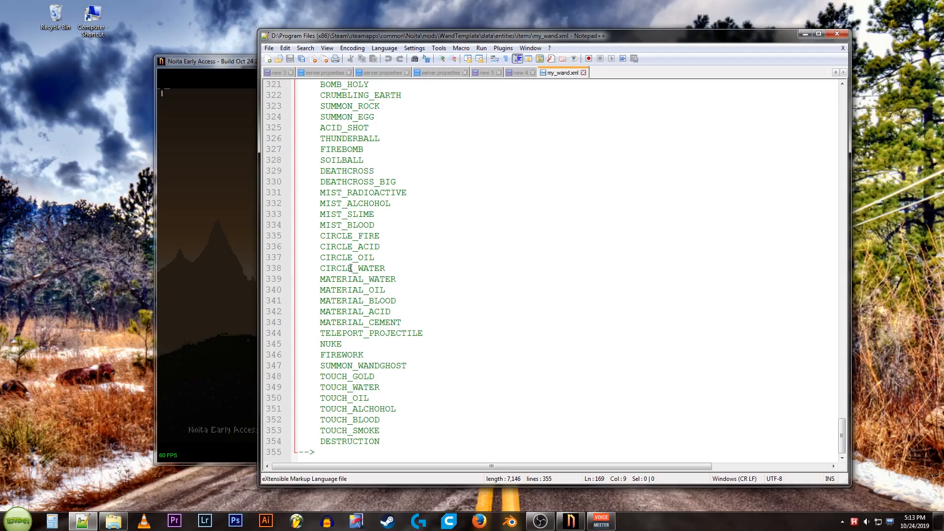
pyautogui.scroll(9, 351, 268)
pyautogui.scroll(9, 351, 269)
pyautogui.scroll(9, 351, 269)
pyautogui.scroll(15, 351, 269)
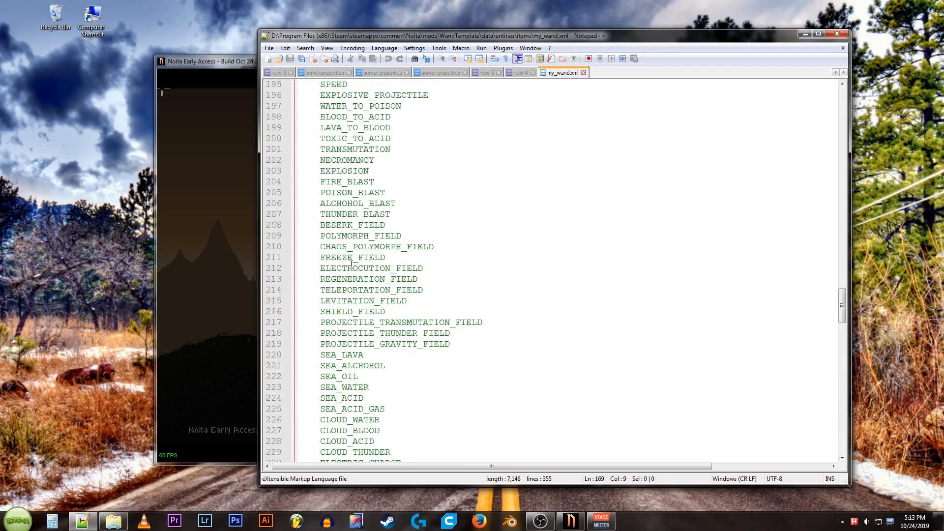
pyautogui.scroll(8, 360, 226)
pyautogui.scroll(8, 360, 226)
pyautogui.scroll(8, 360, 226)
pyautogui.scroll(6, 431, 156)
pyautogui.click(432, 156)
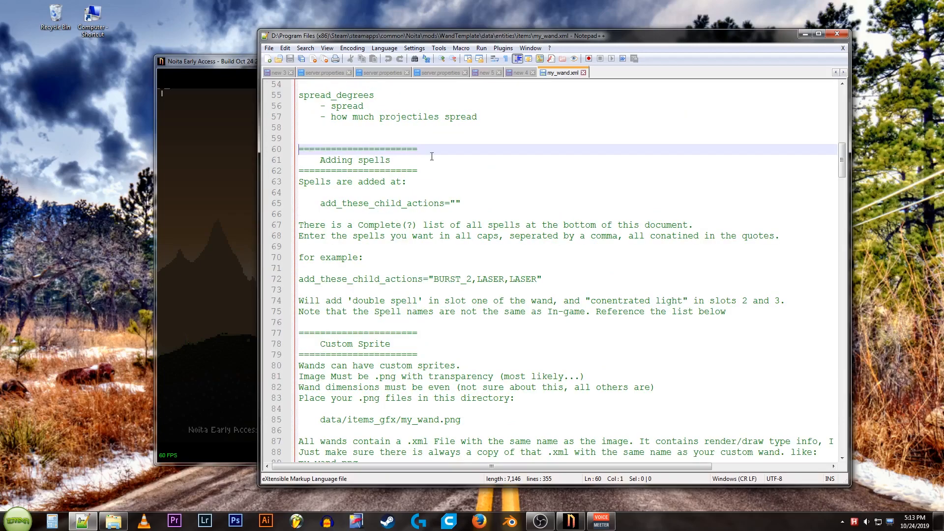
pyautogui.doubleClick(381, 203)
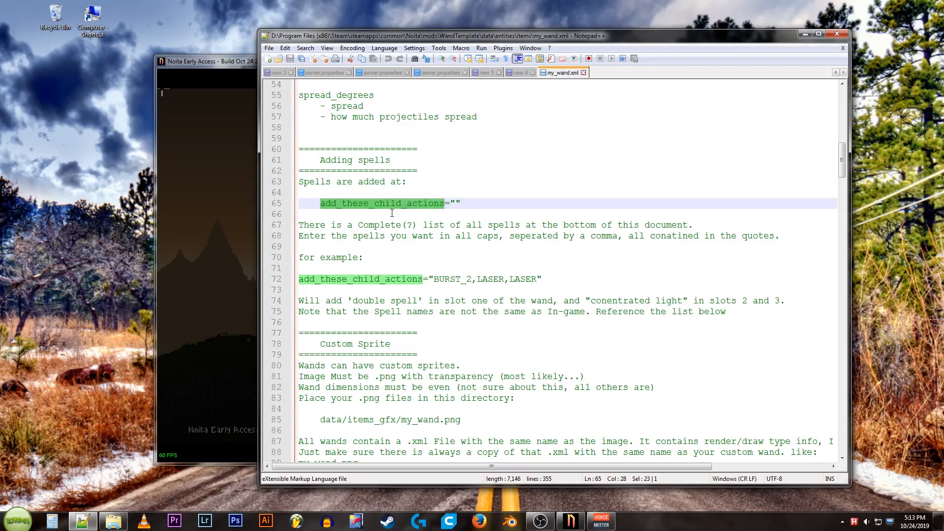
pyautogui.click(457, 203)
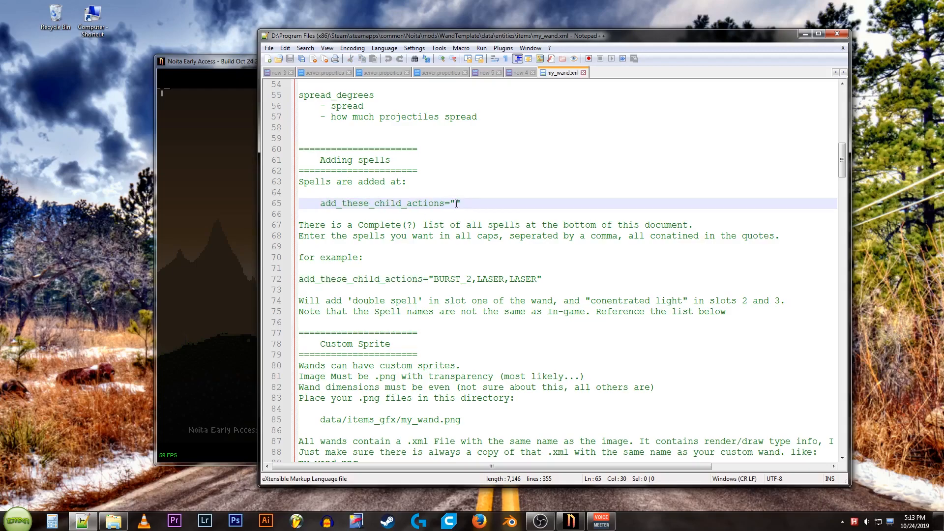
pyautogui.scroll(-1, 456, 203)
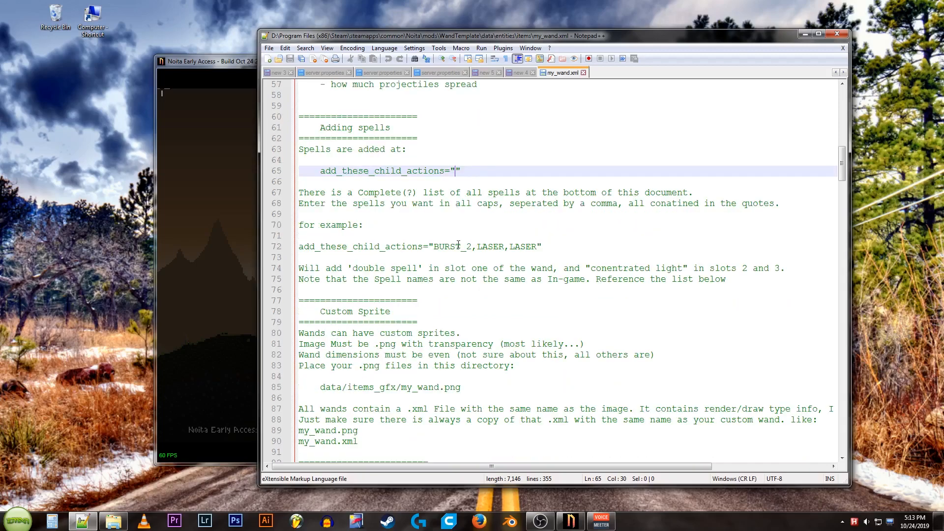
pyautogui.moveTo(473, 246); pyautogui.dragTo(481, 246)
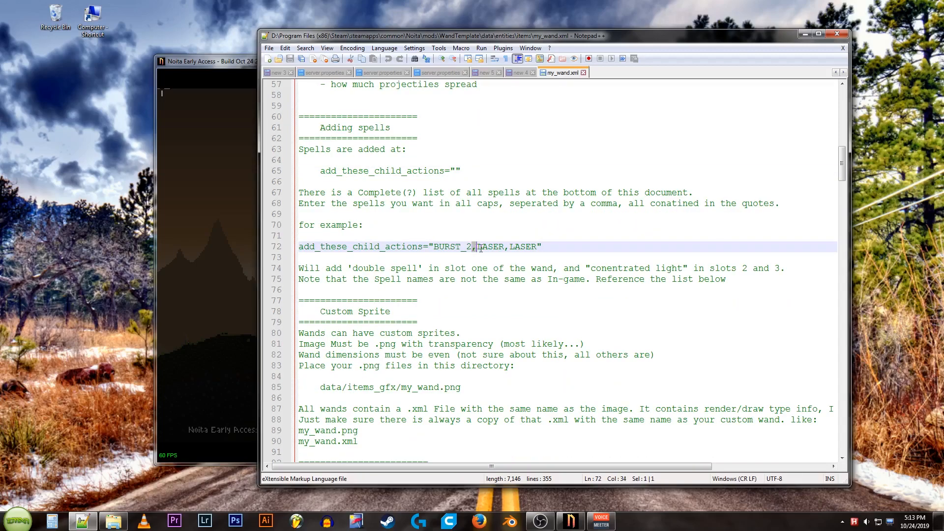
pyautogui.click(444, 247)
pyautogui.scroll(-5, 527, 246)
pyautogui.click(431, 138)
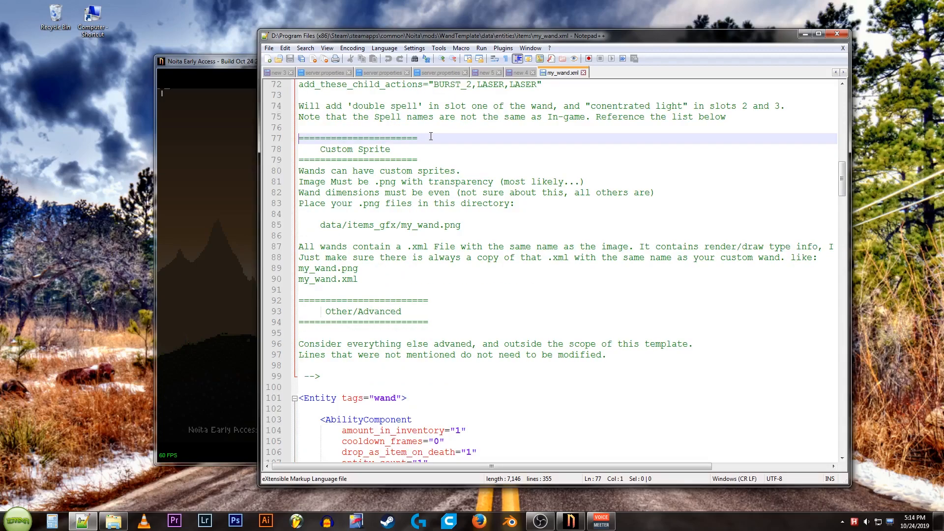
pyautogui.moveTo(402, 225); pyautogui.dragTo(467, 225)
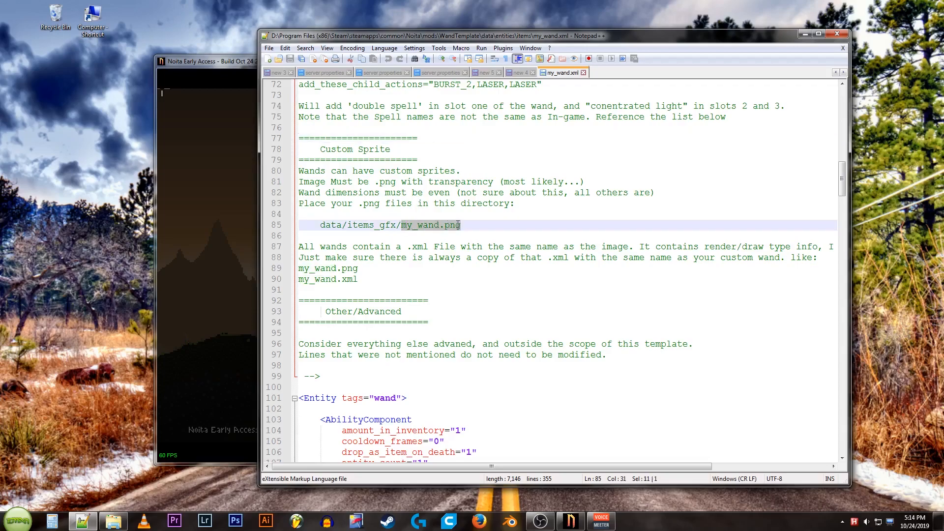
pyautogui.moveTo(320, 225); pyautogui.dragTo(462, 226)
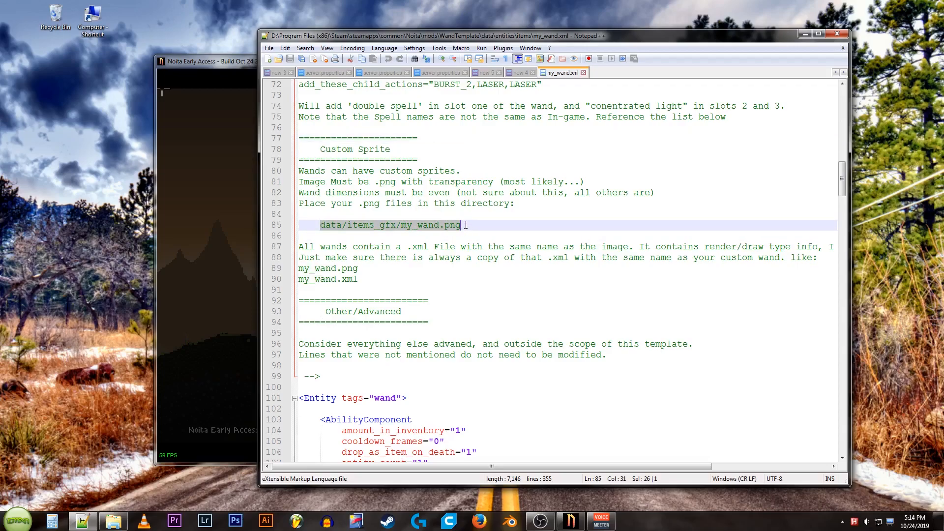
pyautogui.click(466, 225)
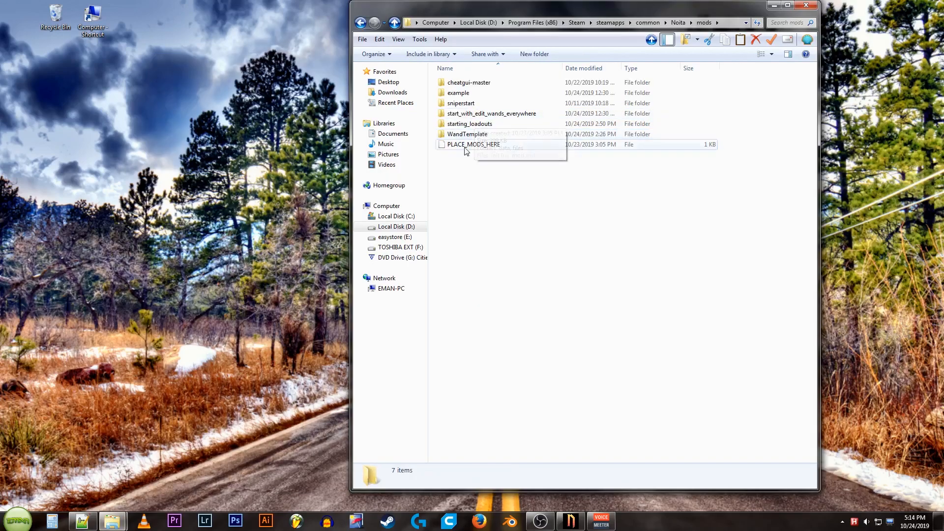
# - View the my_wand.png sprite in items_gfx, then return to my_wand.xml
pyautogui.doubleClick(467, 135)
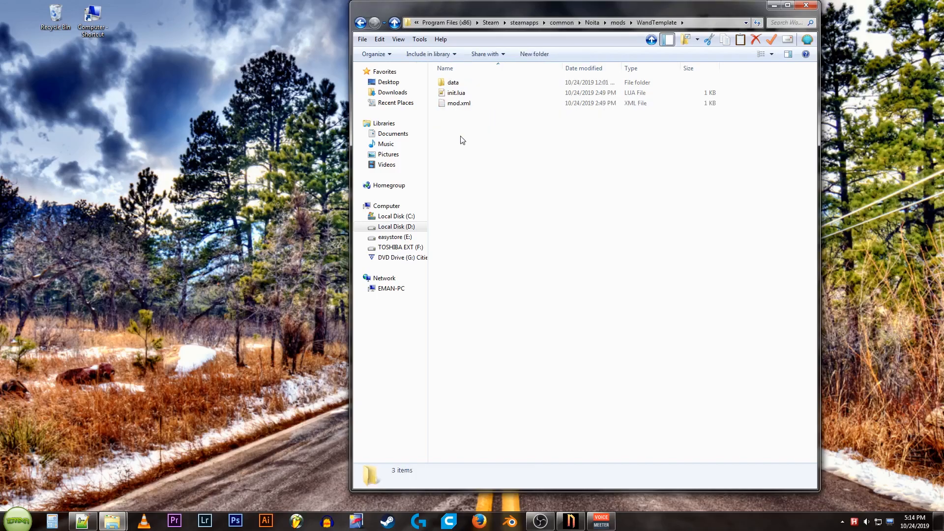
pyautogui.doubleClick(458, 83)
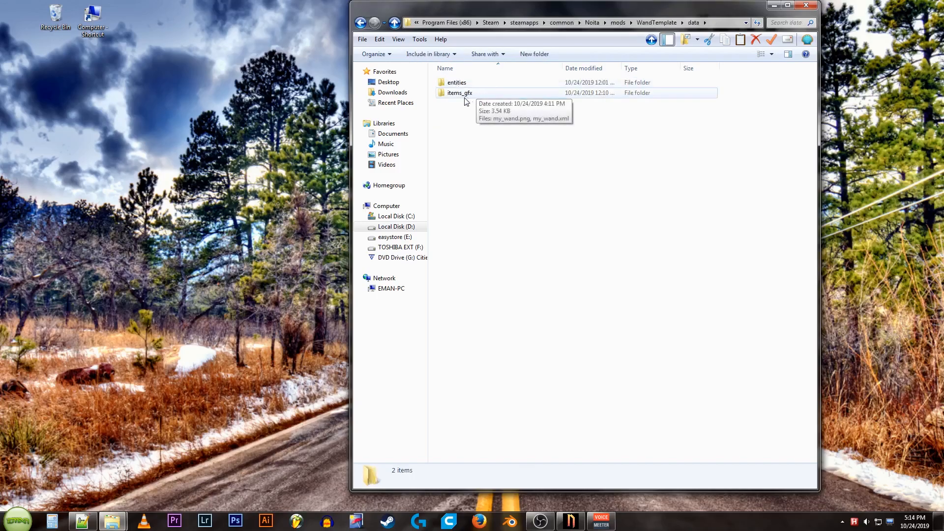
pyautogui.doubleClick(457, 92)
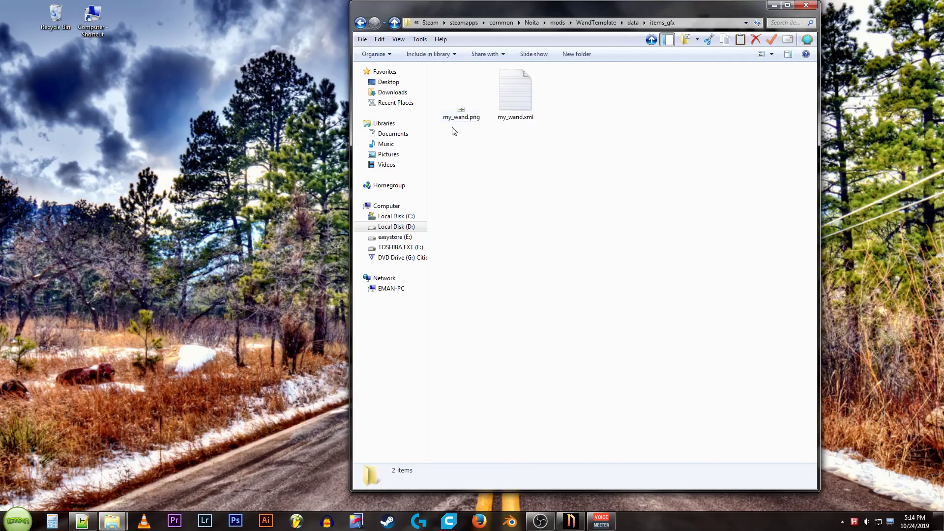
pyautogui.doubleClick(461, 104)
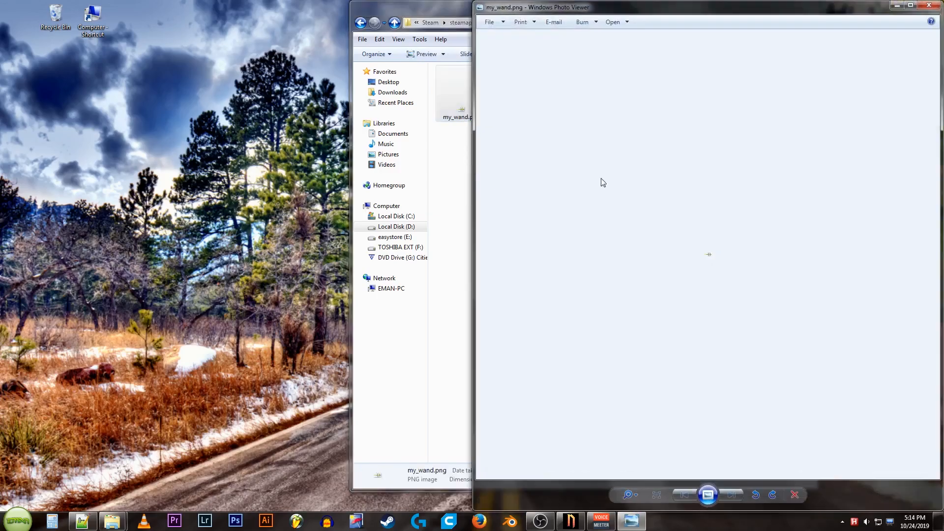
pyautogui.scroll(2, 718, 255)
pyautogui.scroll(2, 719, 253)
pyautogui.scroll(2, 721, 252)
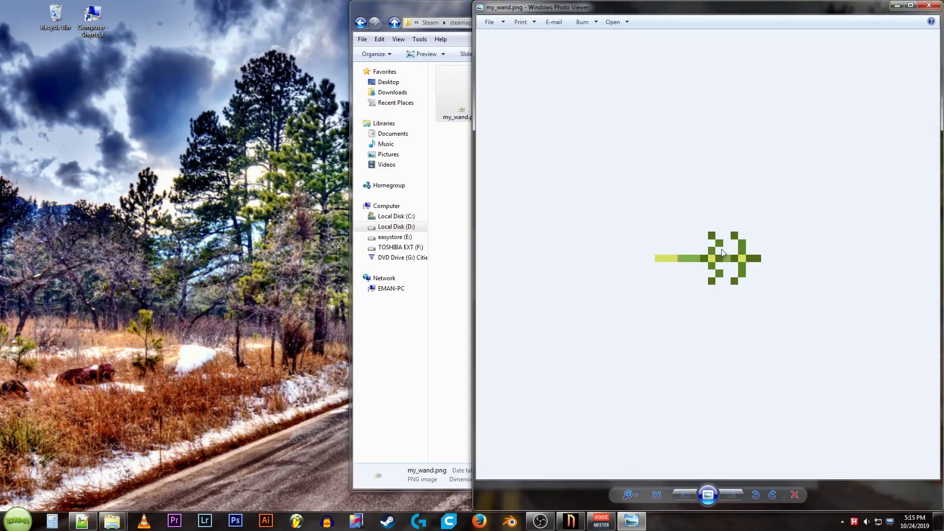
pyautogui.click(930, 9)
pyautogui.click(570, 522)
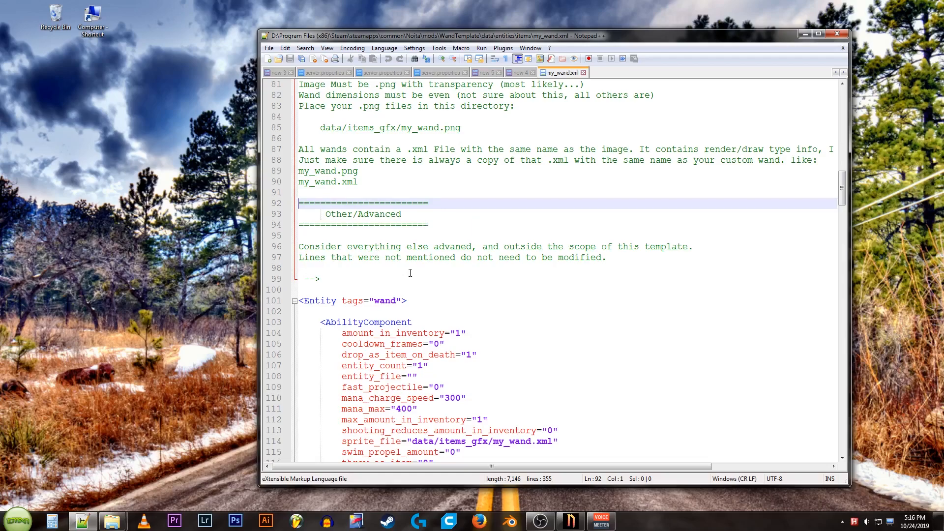
pyautogui.scroll(20, 410, 273)
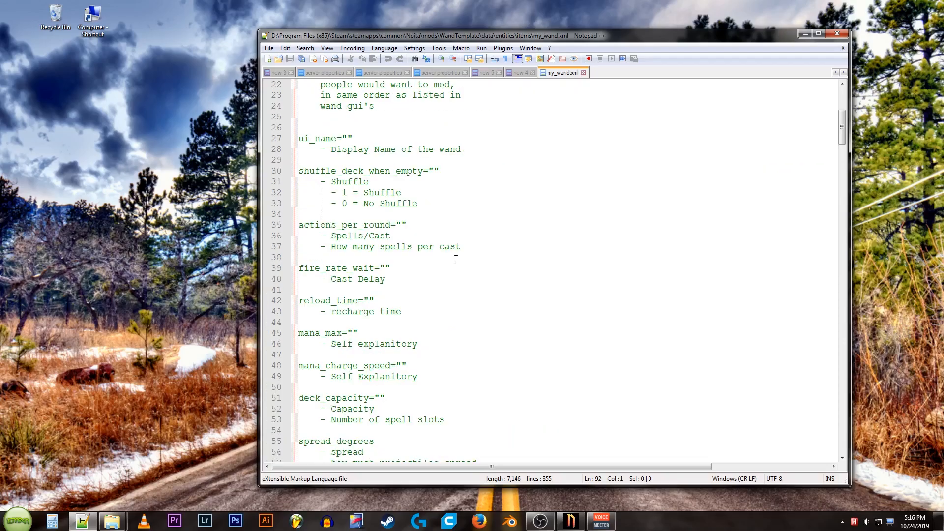
pyautogui.scroll(-15, 456, 258)
pyautogui.scroll(-15, 443, 280)
pyautogui.scroll(-5, 435, 287)
pyautogui.scroll(-5, 430, 296)
pyautogui.scroll(-6, 430, 297)
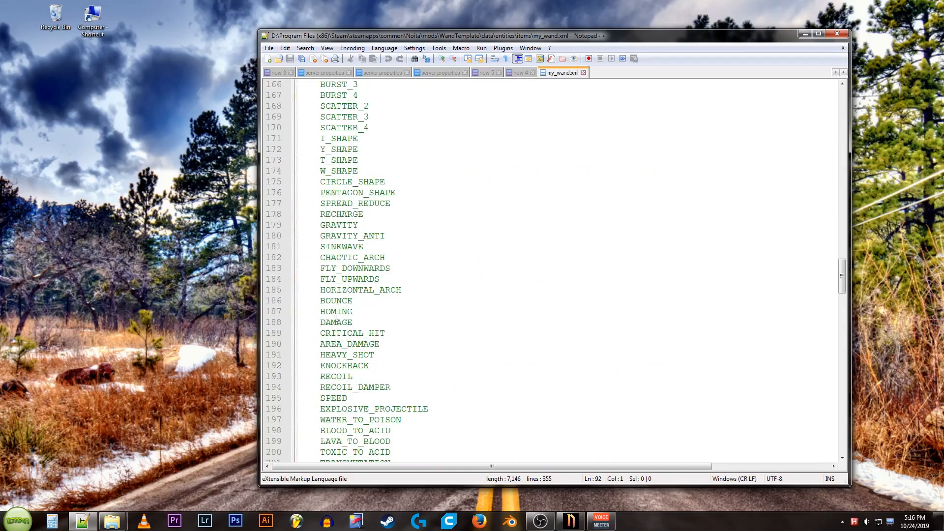
pyautogui.scroll(-3, 338, 319)
pyautogui.scroll(-4, 379, 332)
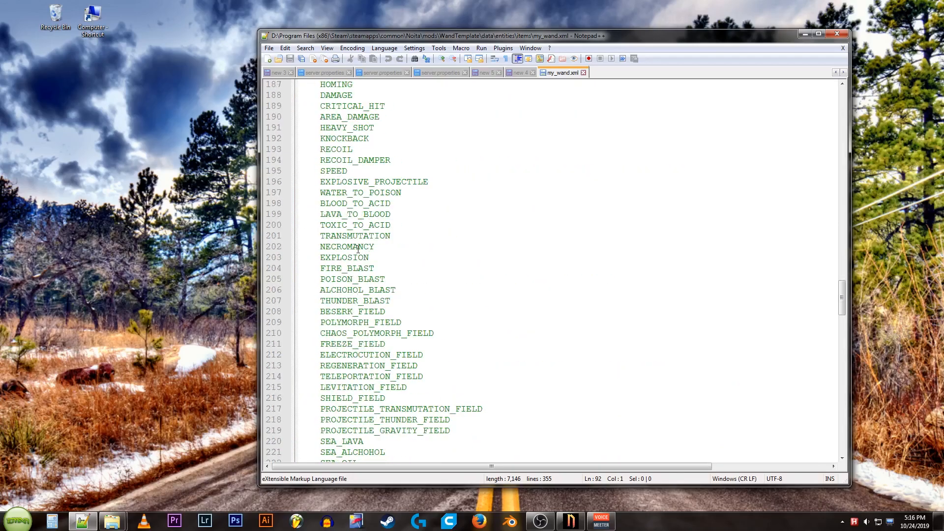
# - Copy the spell name LIGHTNING from line 302 of the action list
pyautogui.click(344, 258)
pyautogui.scroll(-4, 369, 295)
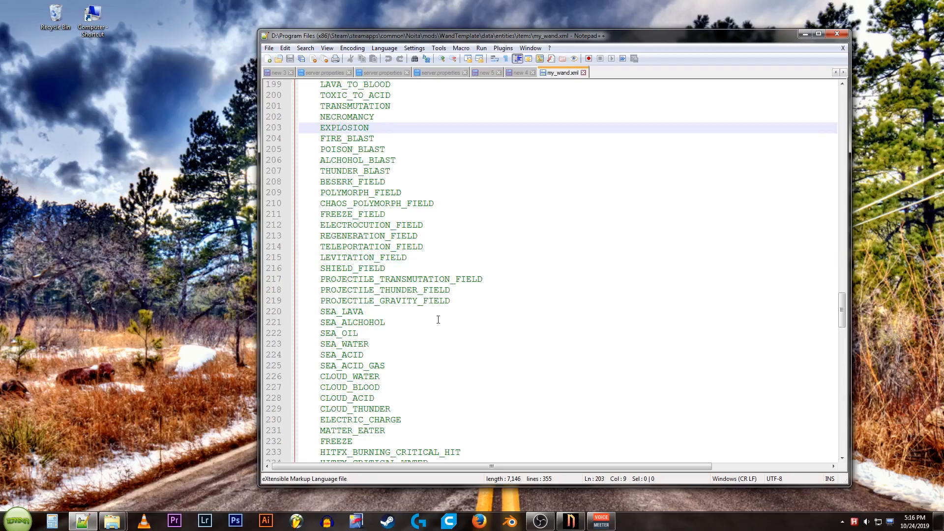
pyautogui.scroll(-3, 438, 320)
pyautogui.scroll(-3, 435, 333)
pyautogui.scroll(-2, 428, 353)
pyautogui.scroll(-6, 428, 353)
pyautogui.doubleClick(340, 354)
pyautogui.rightClick(340, 354)
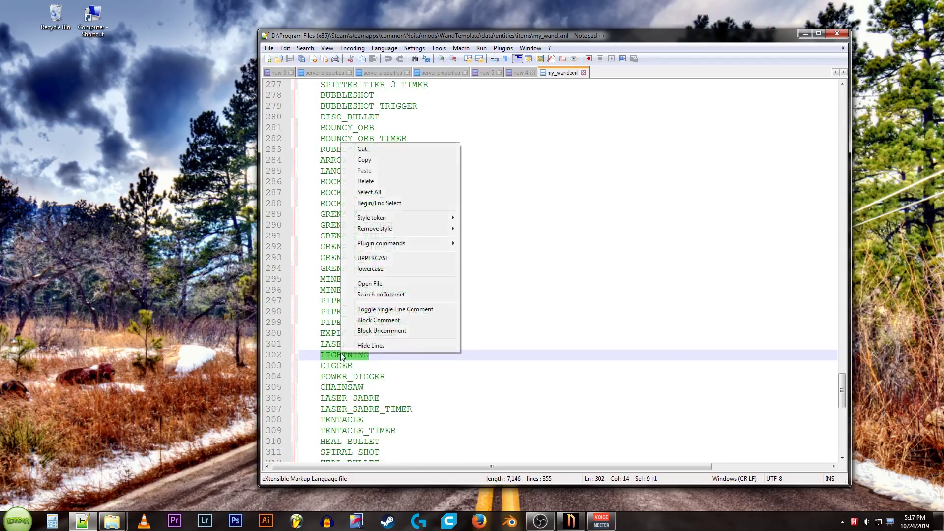
pyautogui.click(363, 160)
pyautogui.scroll(12, 372, 244)
pyautogui.scroll(12, 372, 243)
pyautogui.scroll(12, 373, 244)
pyautogui.scroll(8, 372, 243)
pyautogui.scroll(6, 443, 310)
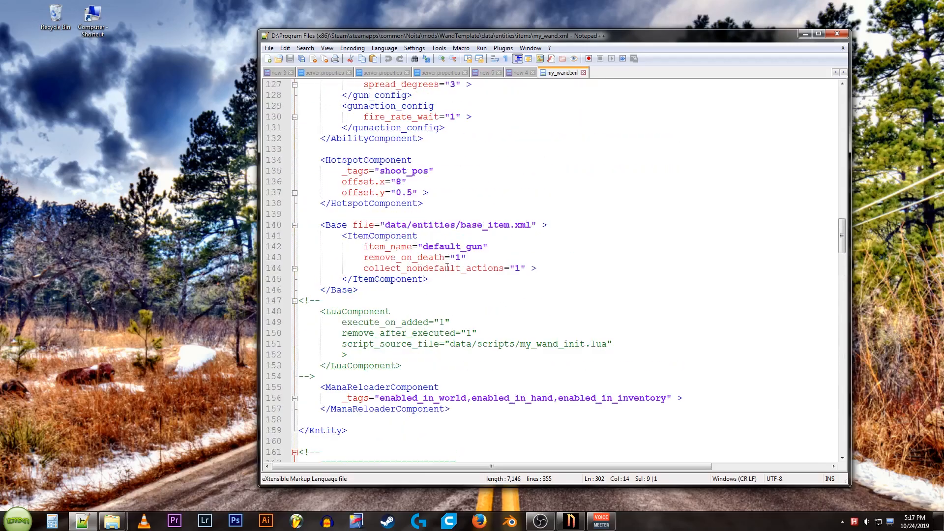
pyautogui.scroll(3, 427, 244)
pyautogui.scroll(3, 427, 243)
pyautogui.scroll(2, 428, 258)
pyautogui.scroll(2, 428, 259)
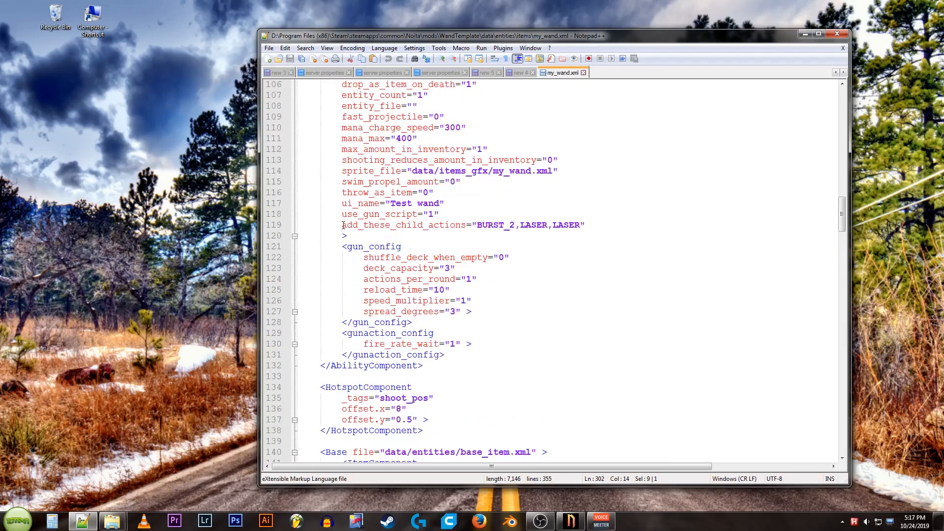
# - Paste LIGHTNING over the first LASER on line 119 so child actions read BURST_2,LIGHTNING,LASER, and save
pyautogui.moveTo(342, 224); pyautogui.dragTo(463, 225)
pyautogui.click(502, 226)
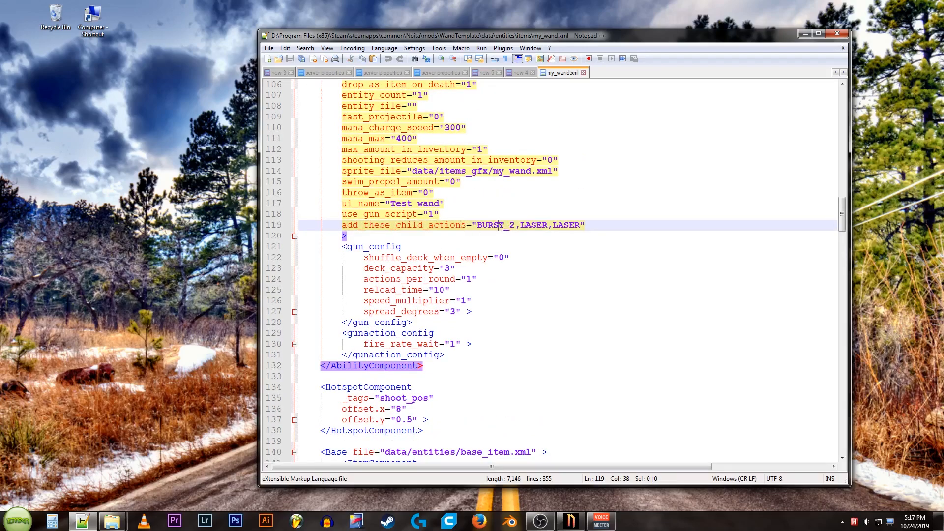
pyautogui.doubleClick(532, 224)
pyautogui.rightClick(532, 224)
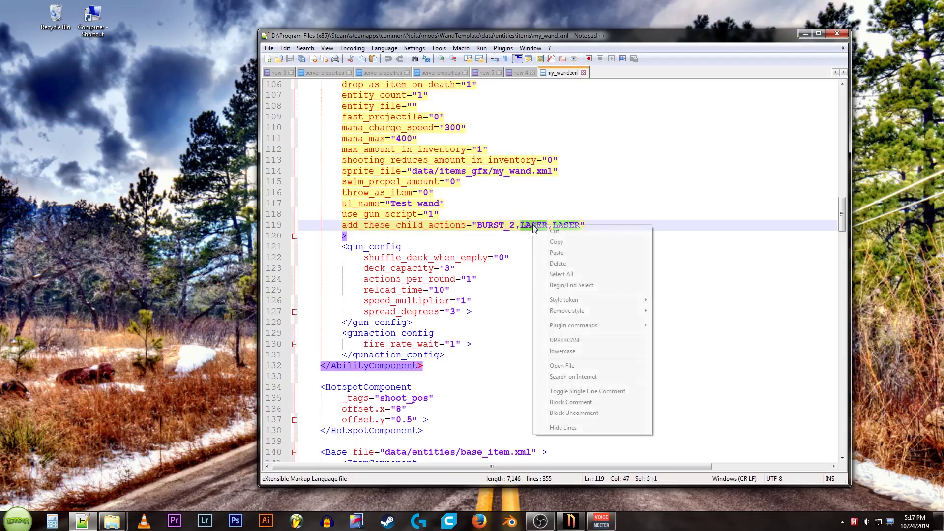
pyautogui.click(562, 251)
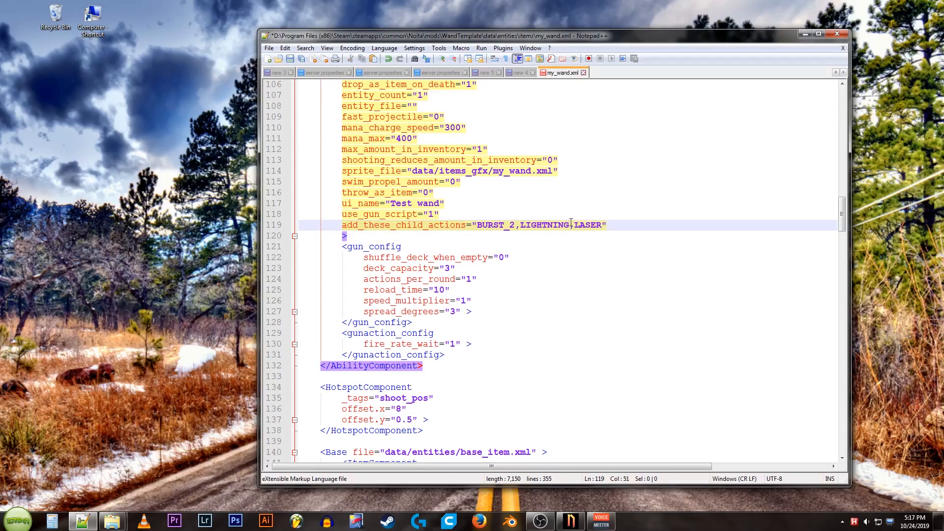
pyautogui.hotkey('ctrl', 's')
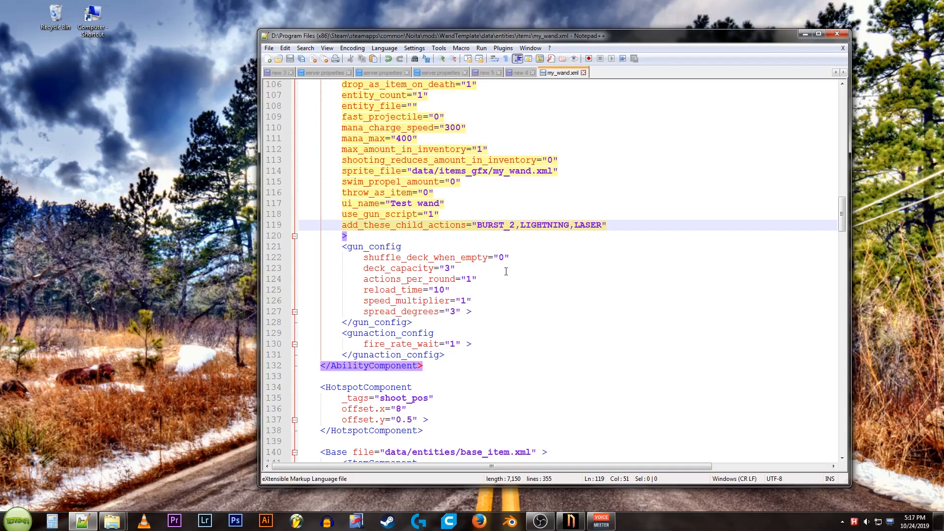
# - Switch back to Noita and start a new game with enabled mods from the Mods menu
pyautogui.click(570, 521)
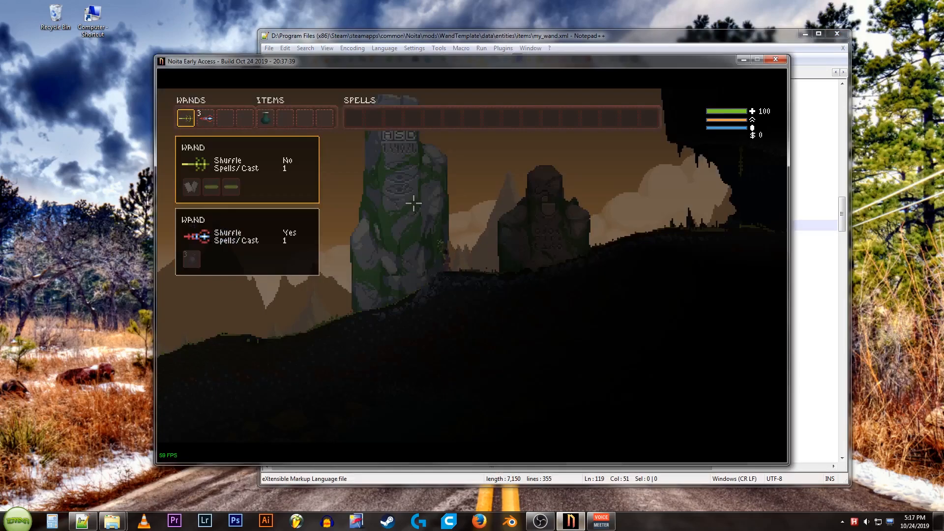
pyautogui.press('Escape')
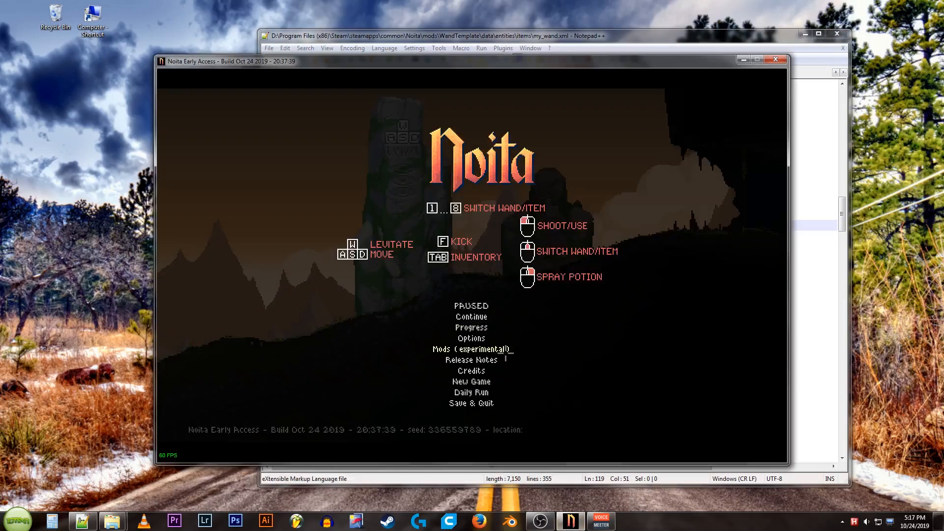
pyautogui.click(472, 352)
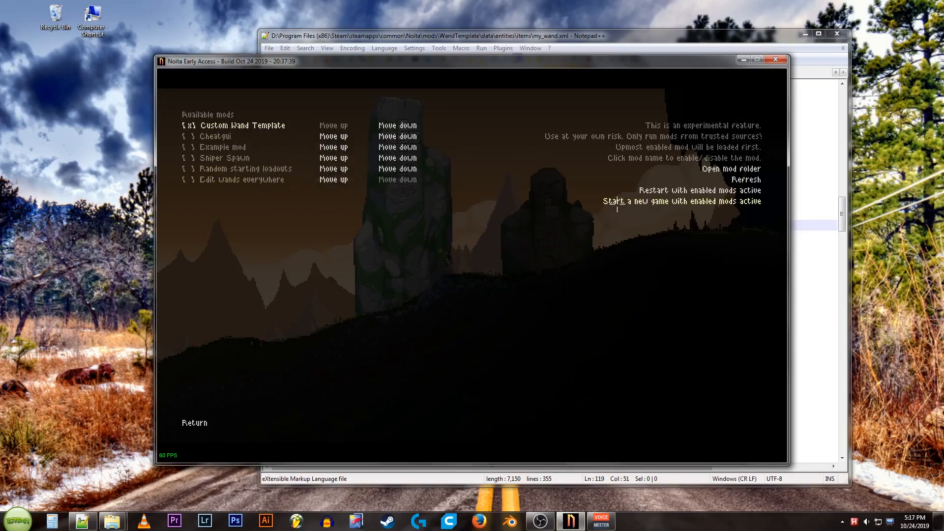
pyautogui.click(618, 203)
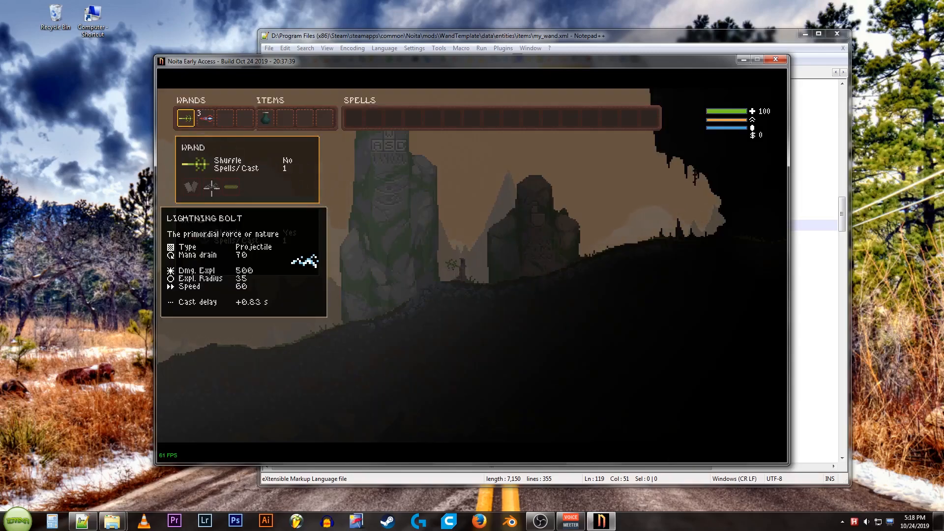
# - Close the inventory, move the character and fire the wand's Lightning Bolt
pyautogui.click(474, 215)
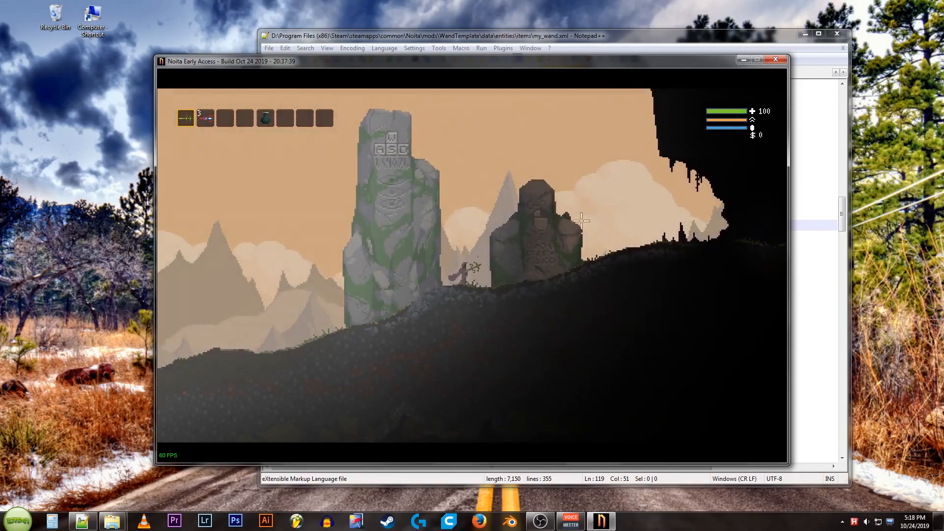
pyautogui.press('w')
pyautogui.click(518, 313)
pyautogui.press('w')
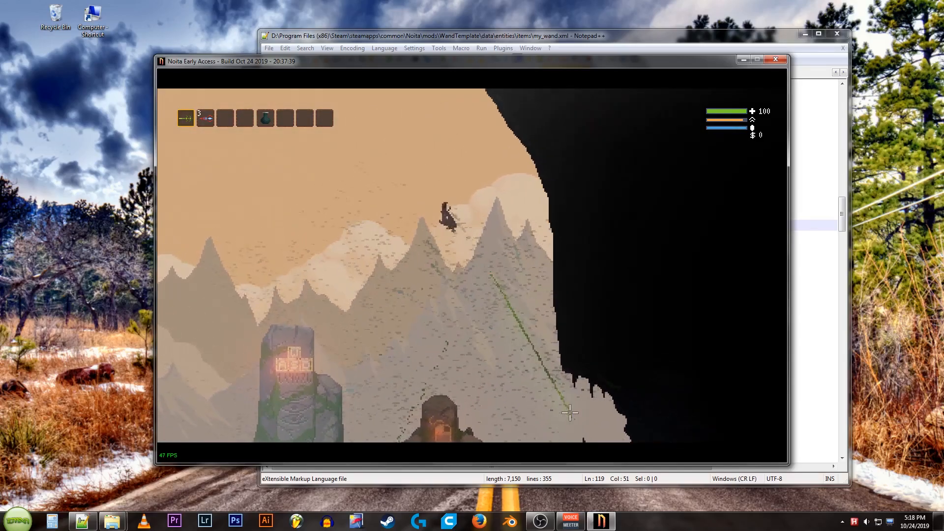
pyautogui.press('d')
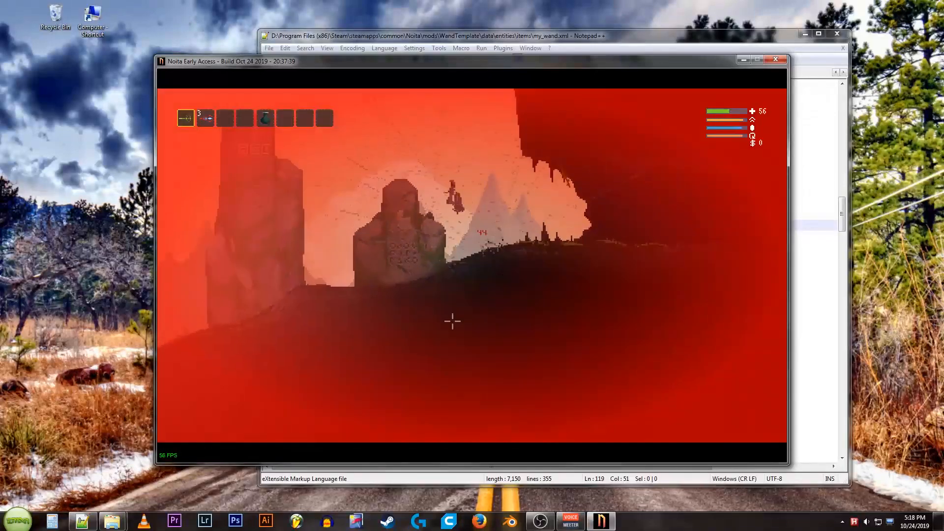